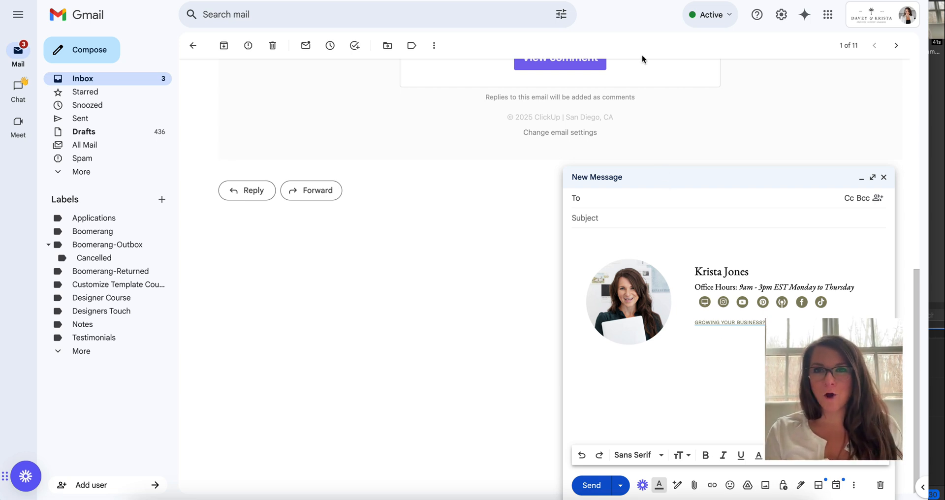
# Switch to the DK Email Signature Template in Google Docs and add a new document tab with an empty line at its start.
pyautogui.hotkey('ctrl', 'Tab')
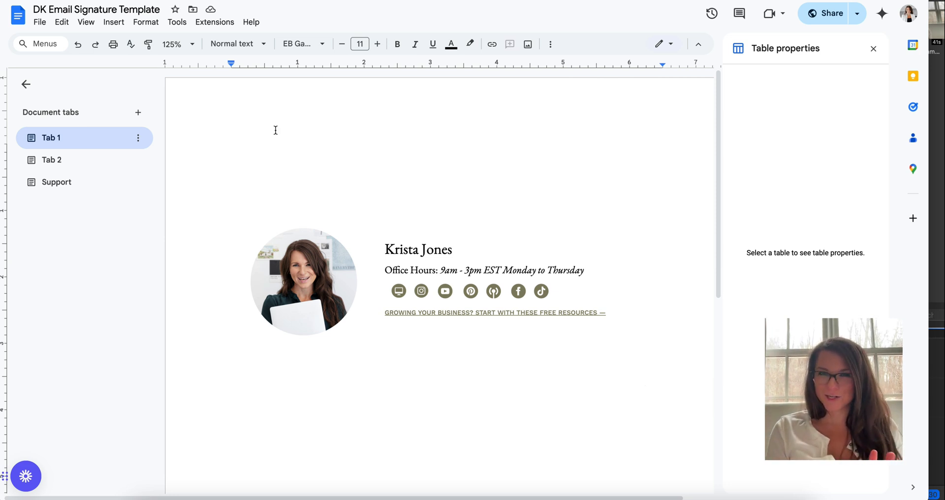
pyautogui.click(138, 112)
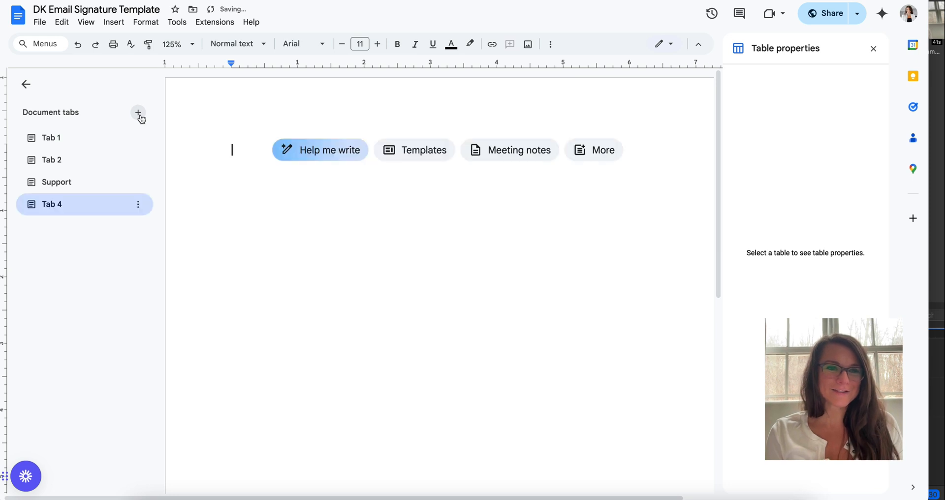
pyautogui.press('Return')
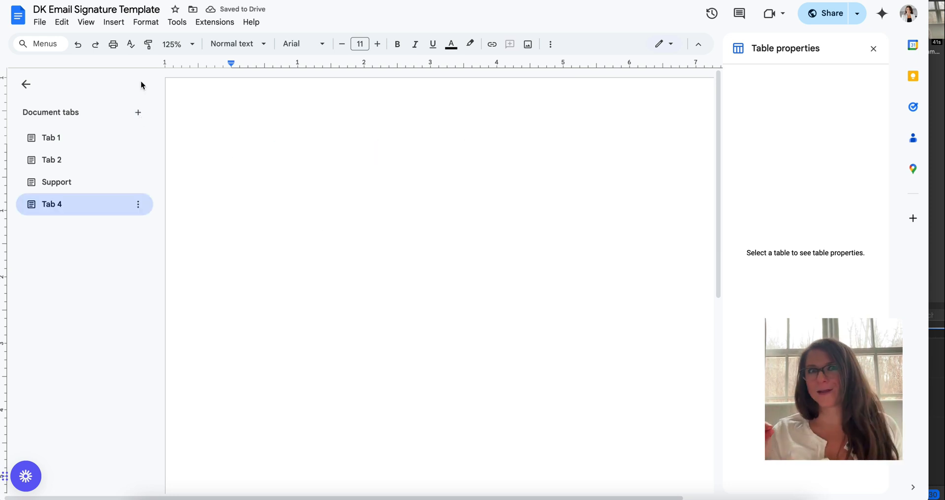
# Insert a 2 x 1 table, then resize it to a row height of about 1.17 in and a first column about 1.6 in wide.
pyautogui.click(114, 22)
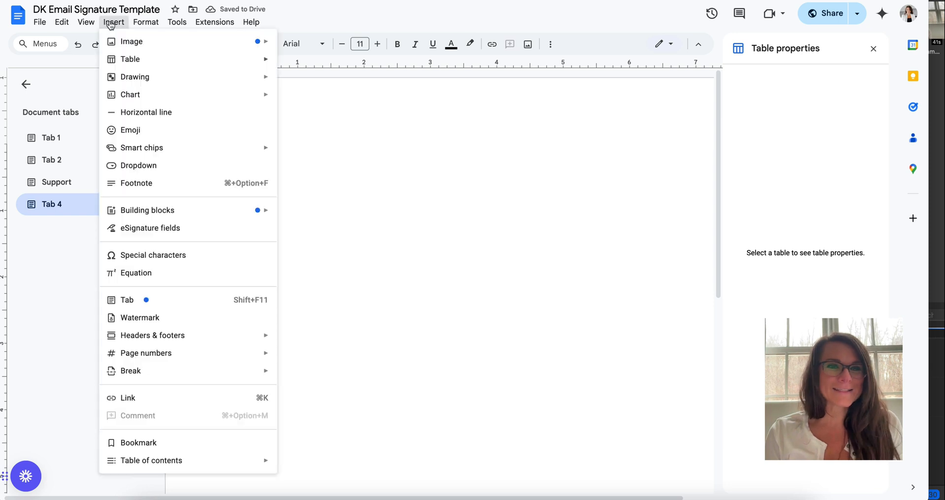
pyautogui.moveTo(126, 59)
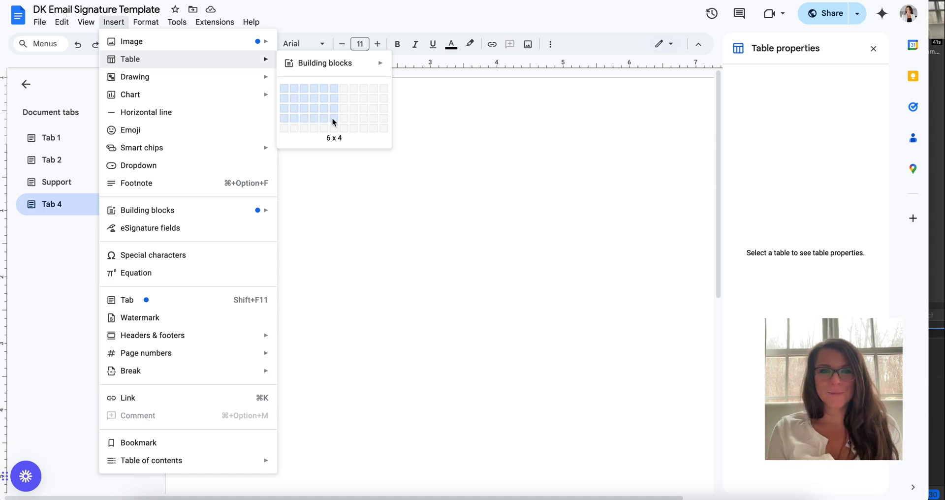
pyautogui.click(296, 90)
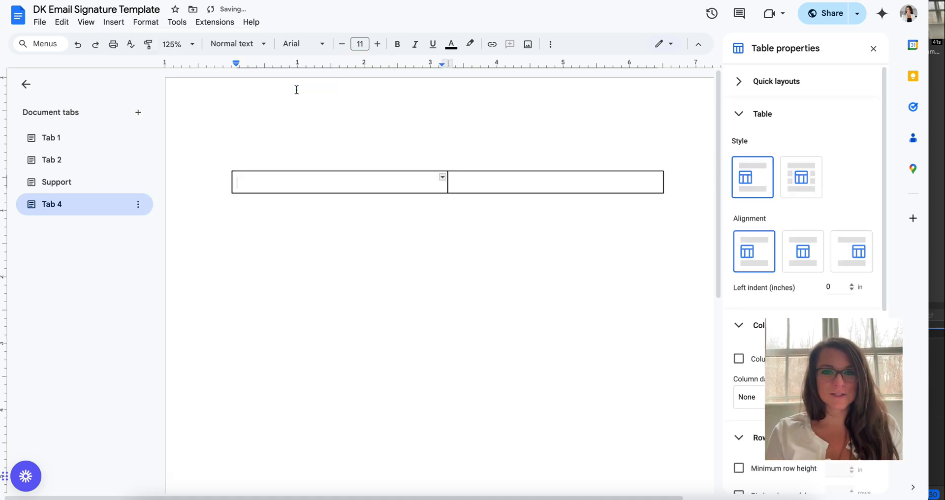
pyautogui.moveTo(372, 194); pyautogui.dragTo(371, 249)
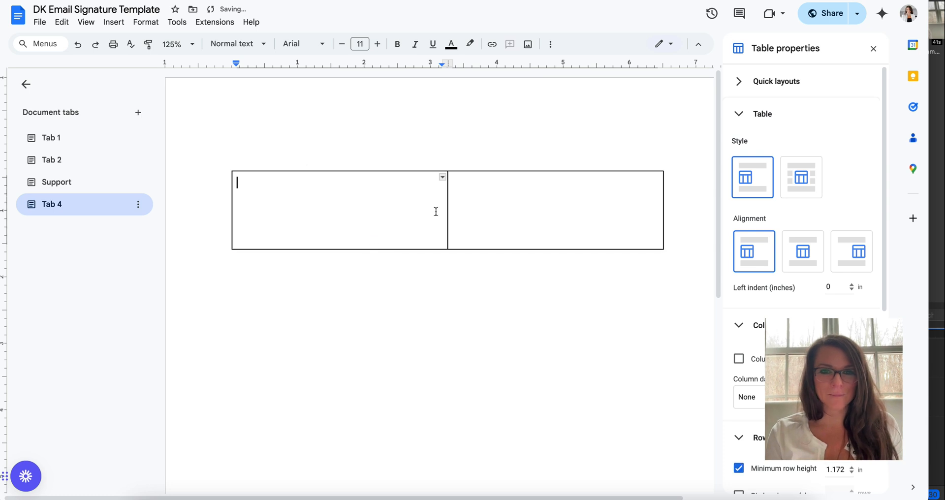
pyautogui.moveTo(448, 214); pyautogui.dragTo(341, 218)
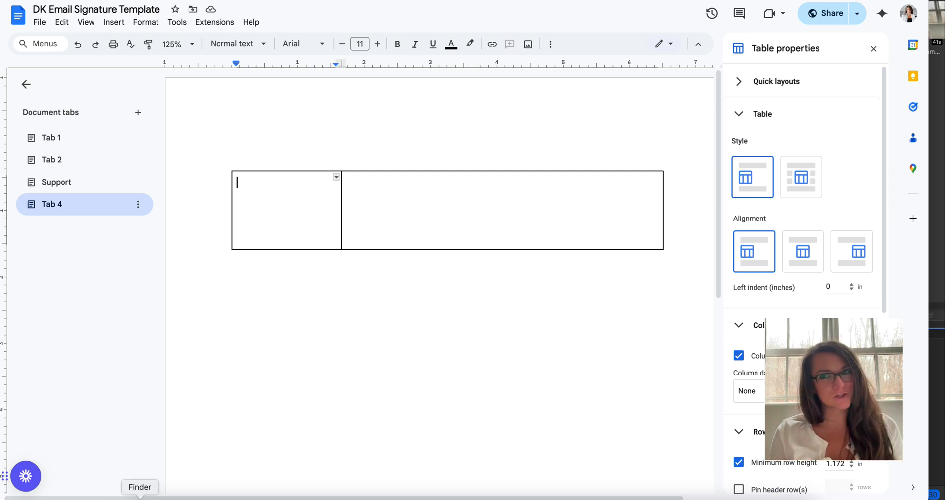
# Place the circular headshot PNG from the Desktop folder into the table's narrow first cell.
pyautogui.click(140, 497)
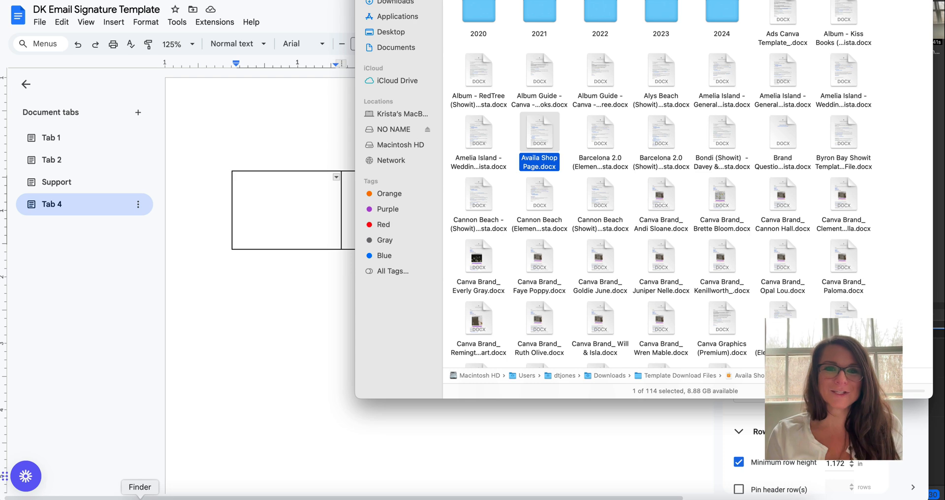
pyautogui.click(399, 31)
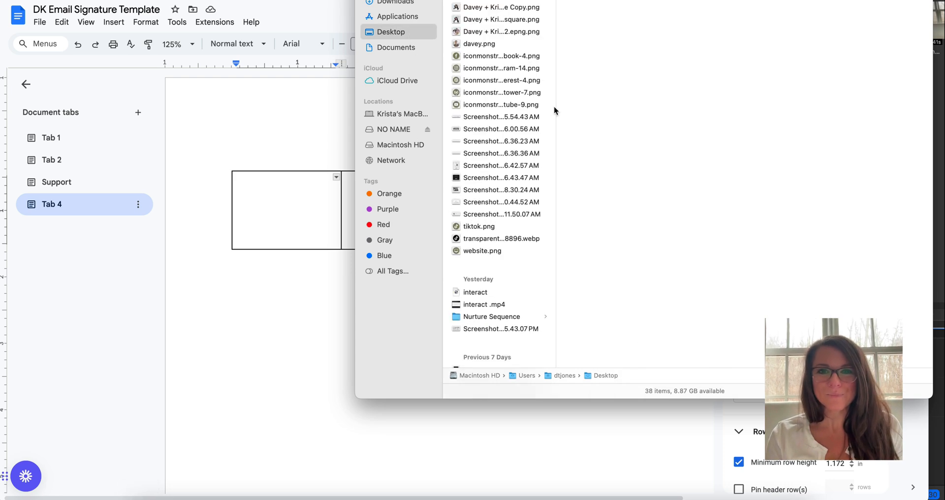
pyautogui.click(510, 47)
pyautogui.click(510, 34)
pyautogui.click(510, 24)
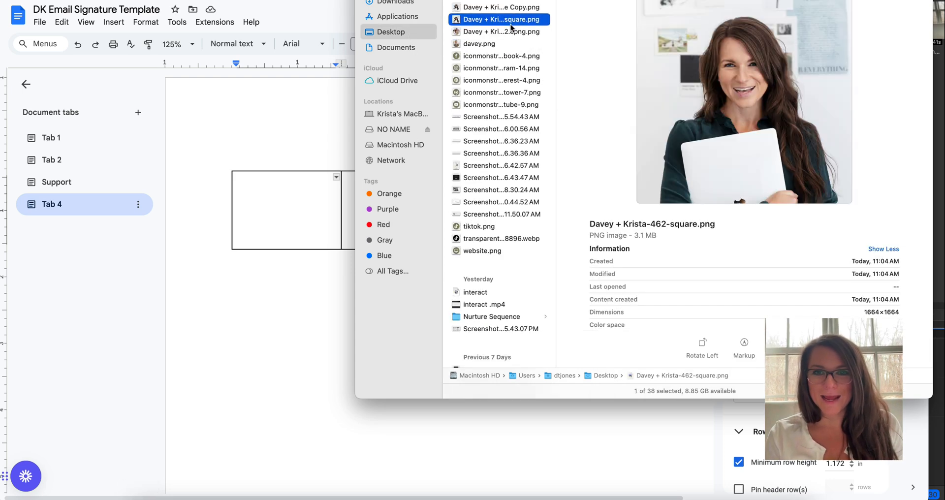
pyautogui.click(516, 9)
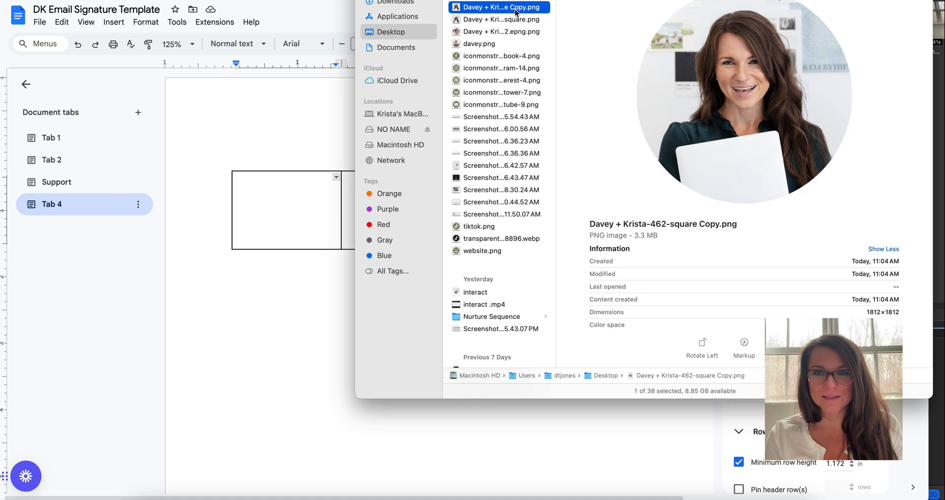
pyautogui.moveTo(516, 9); pyautogui.dragTo(310, 212)
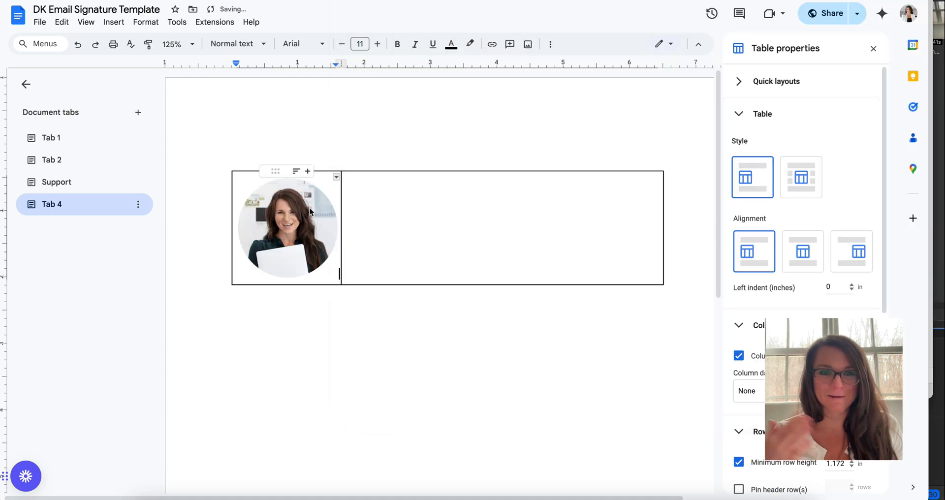
# Copy the name and office hours lines from the Support tab into the wide second cell of the table in Tab 4.
pyautogui.click(388, 212)
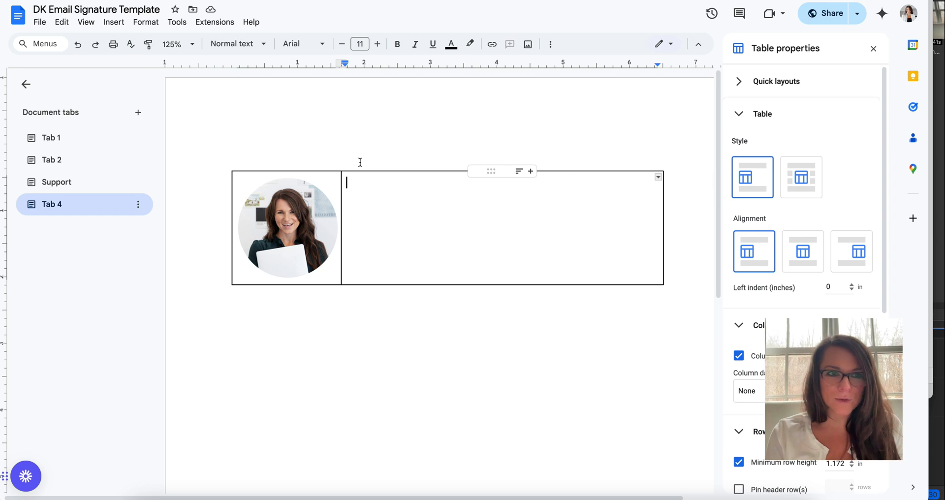
pyautogui.click(122, 190)
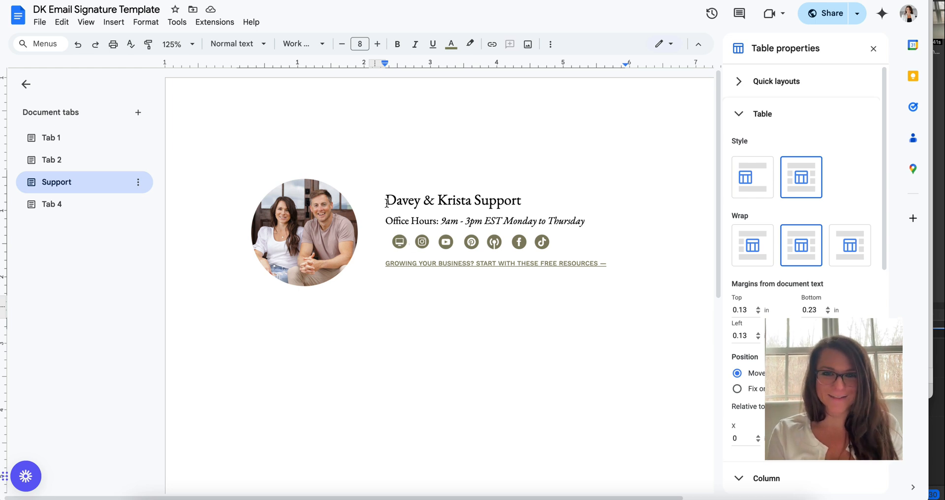
pyautogui.moveTo(387, 201); pyautogui.dragTo(591, 221)
pyautogui.hotkey('ctrl', 'c')
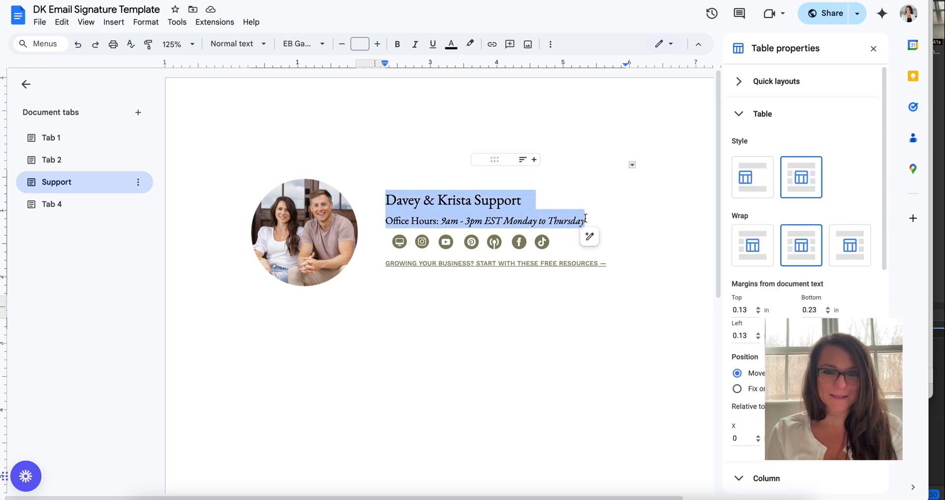
pyautogui.click(91, 188)
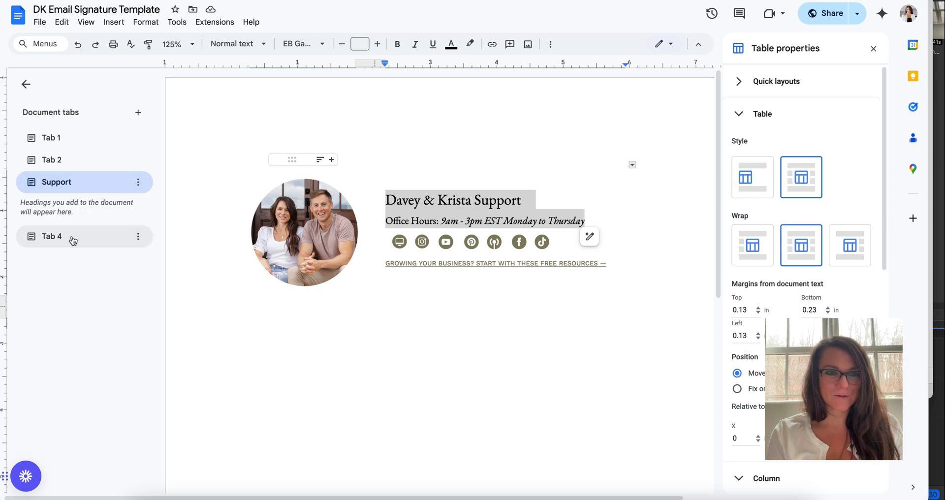
pyautogui.click(73, 239)
pyautogui.hotkey('ctrl', 'v')
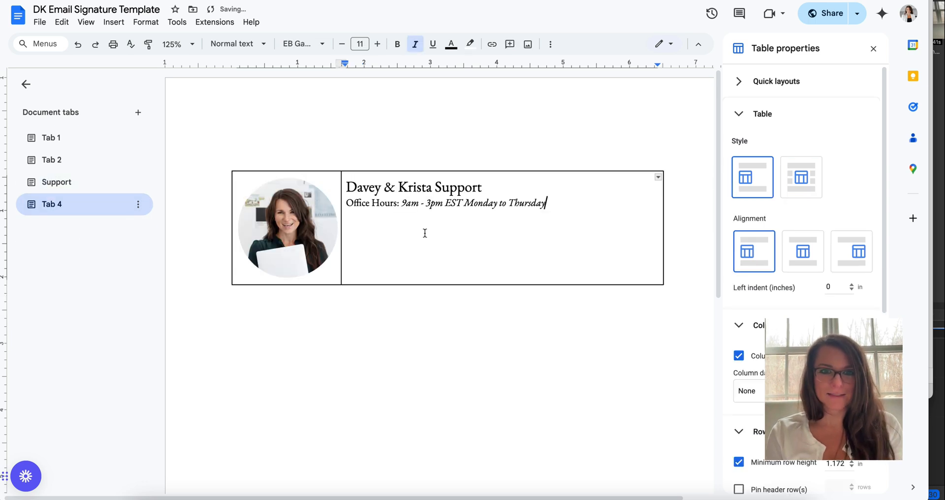
pyautogui.click(348, 180)
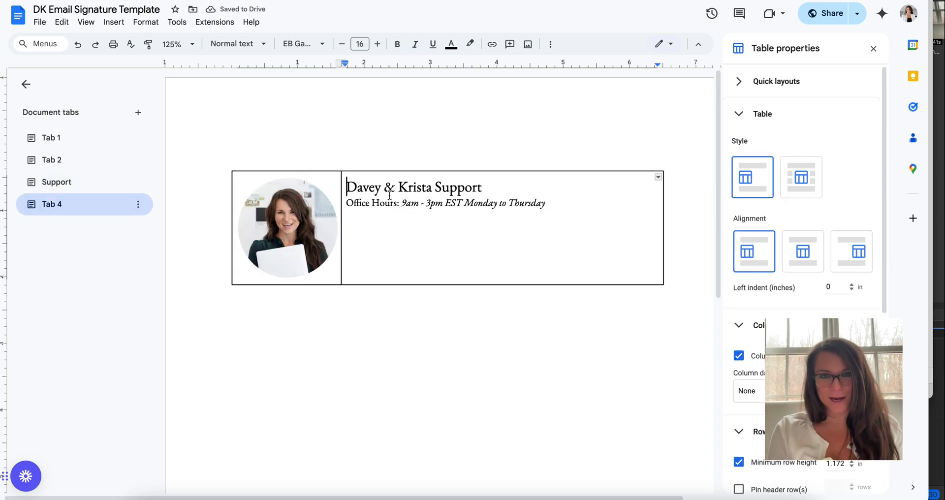
pyautogui.click(304, 44)
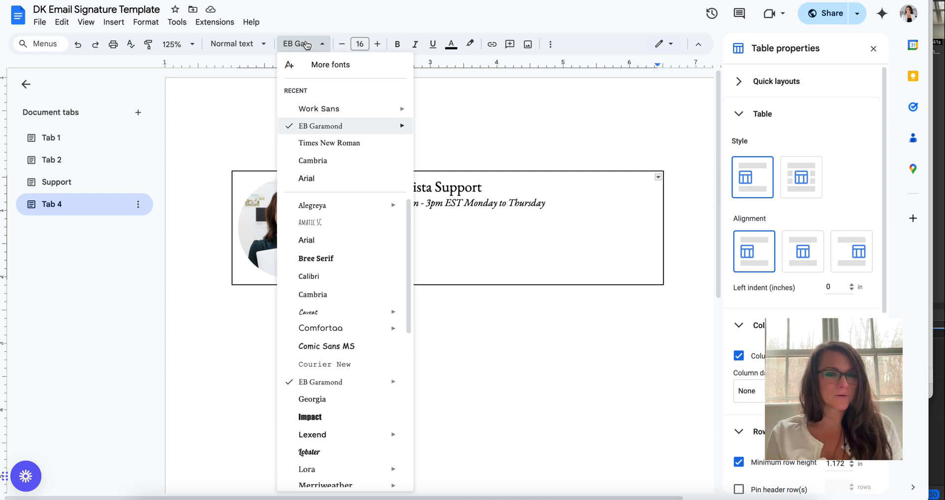
pyautogui.scroll(-6, 313, 211)
pyautogui.click(595, 215)
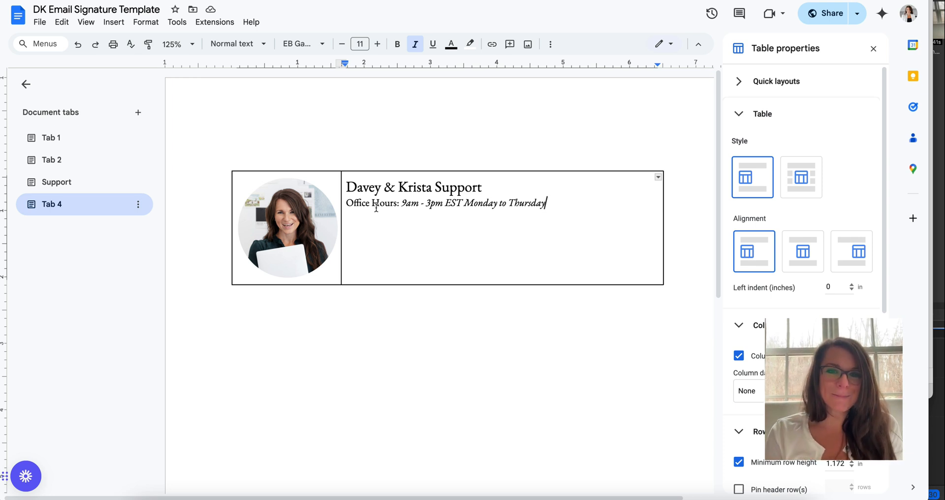
# Increase the cell padding around the name and office hours text in the table's second cell.
pyautogui.click(347, 188)
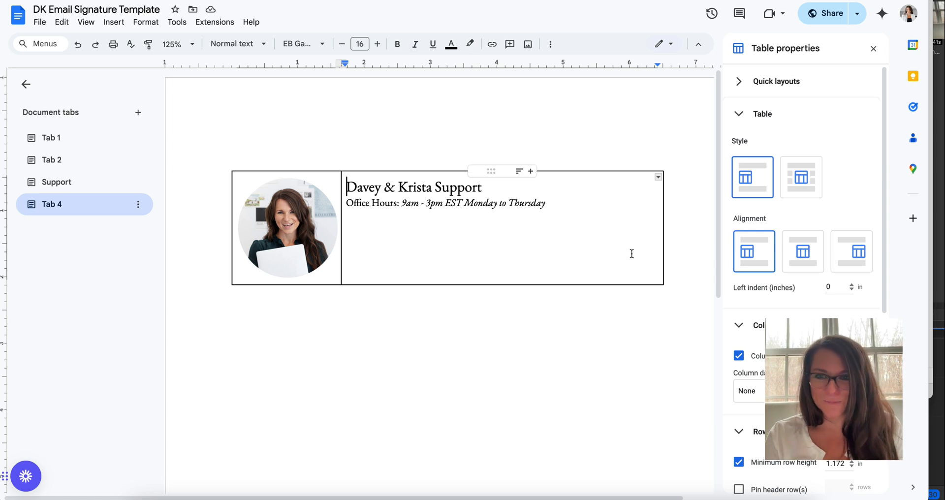
pyautogui.scroll(-2, 781, 243)
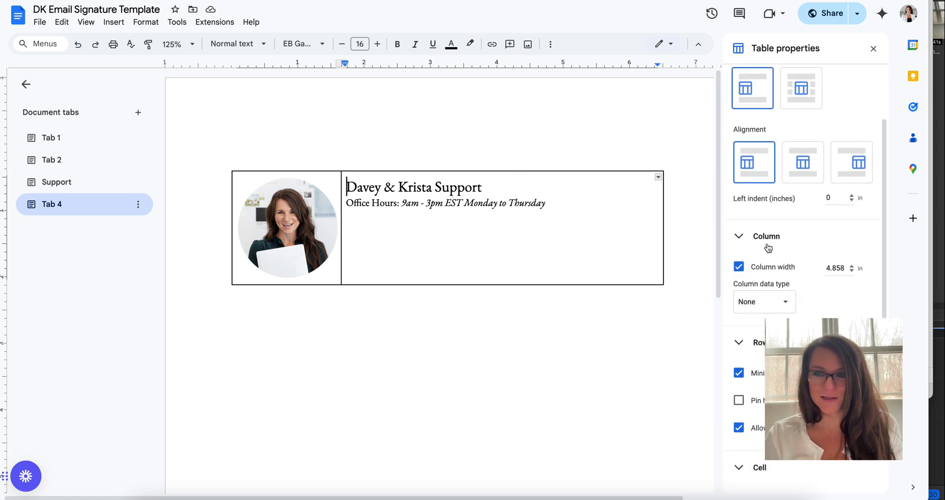
pyautogui.scroll(-1, 784, 242)
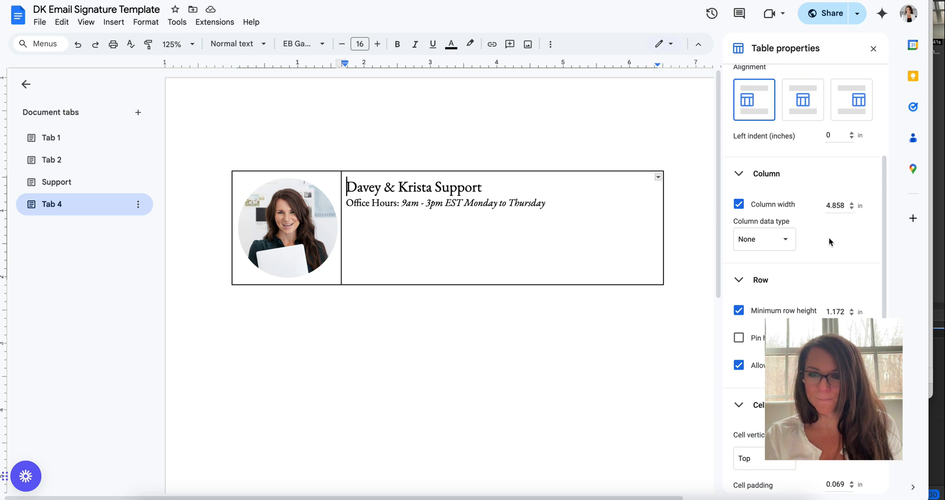
pyautogui.scroll(-2, 829, 238)
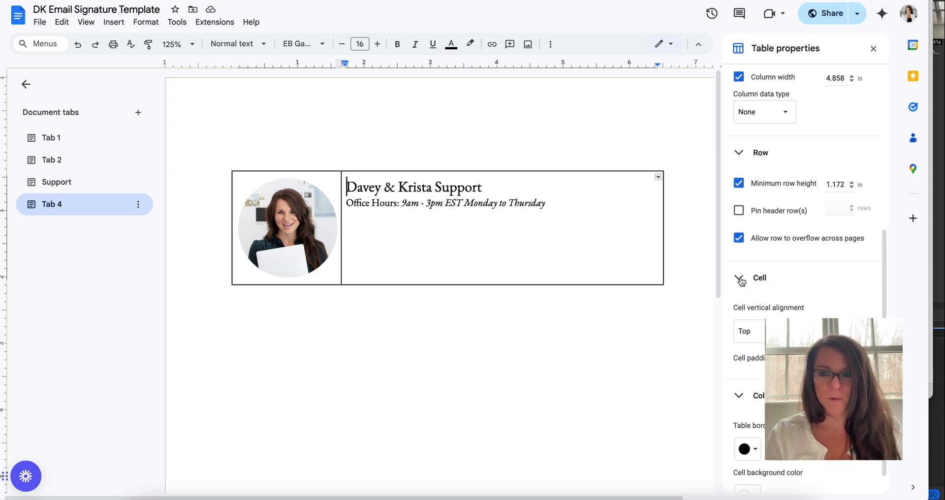
pyautogui.click(852, 358)
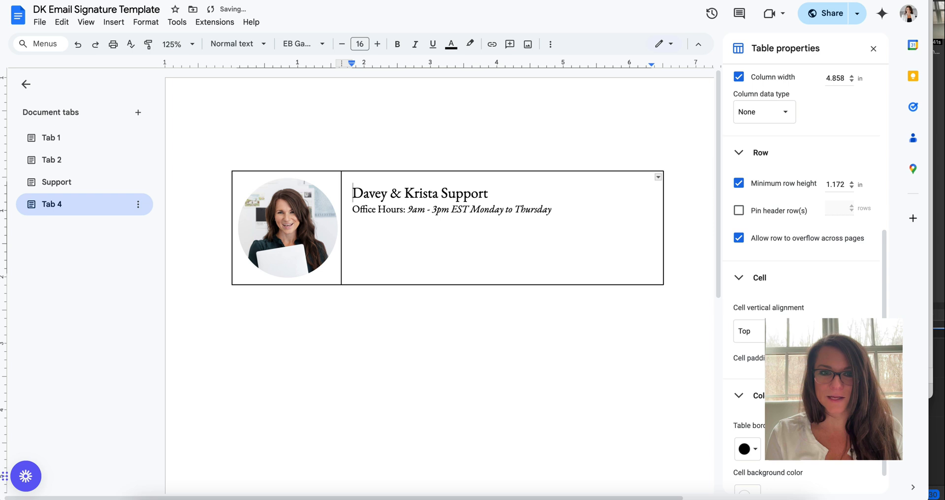
pyautogui.click(852, 357)
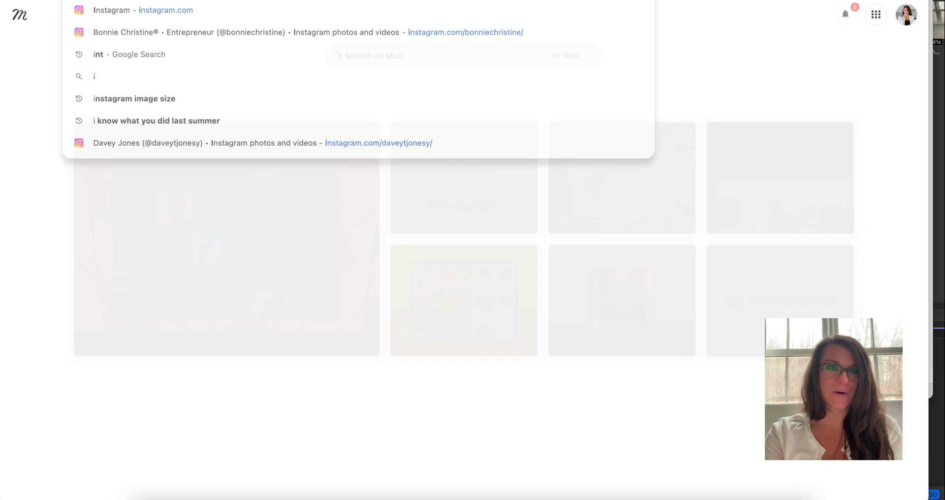
# Go to the iconmonstr website and search its icons for "instagram".
pyautogui.write('c')
pyautogui.press('Return')
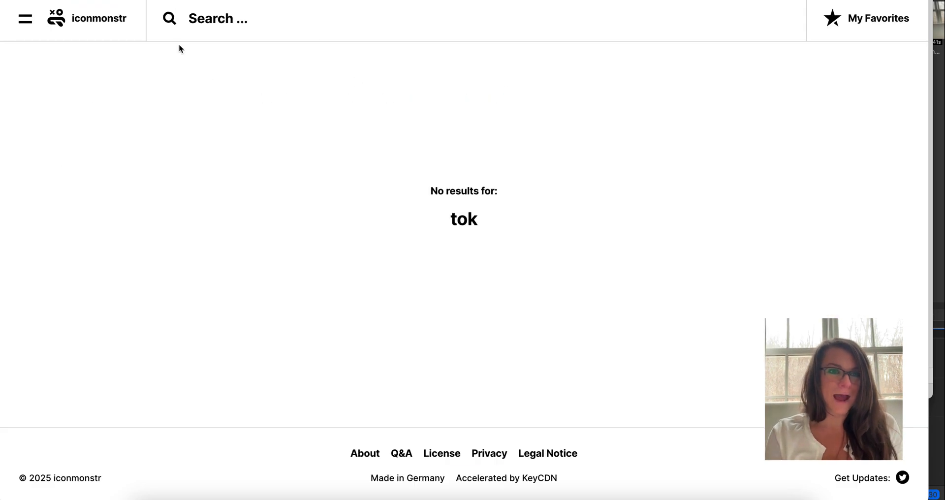
pyautogui.click(112, 24)
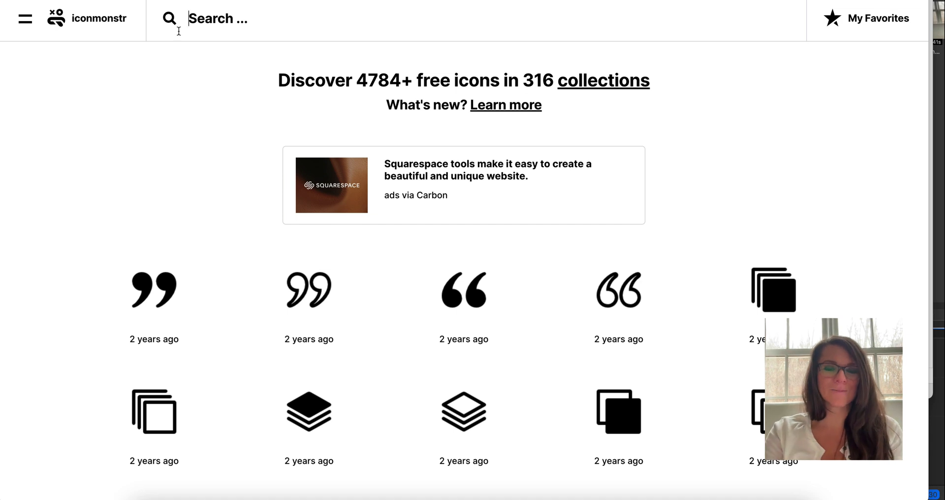
pyautogui.write('instagram')
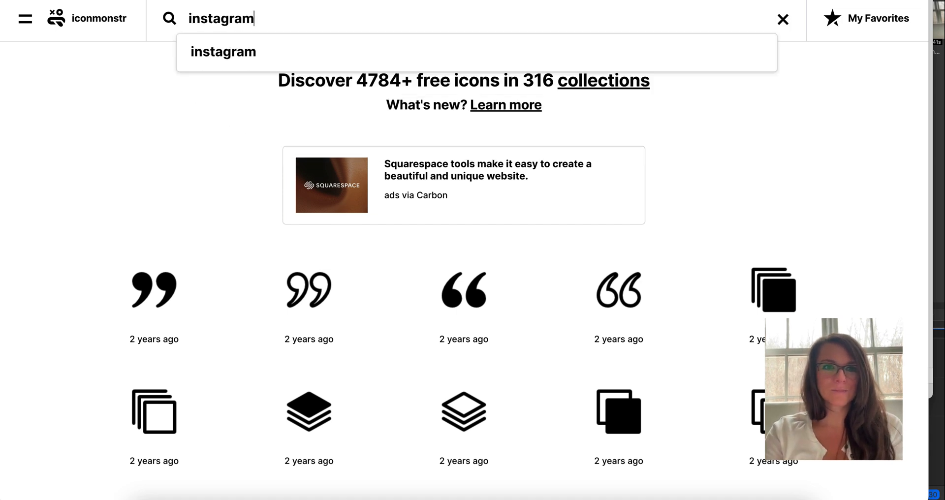
pyautogui.press('Return')
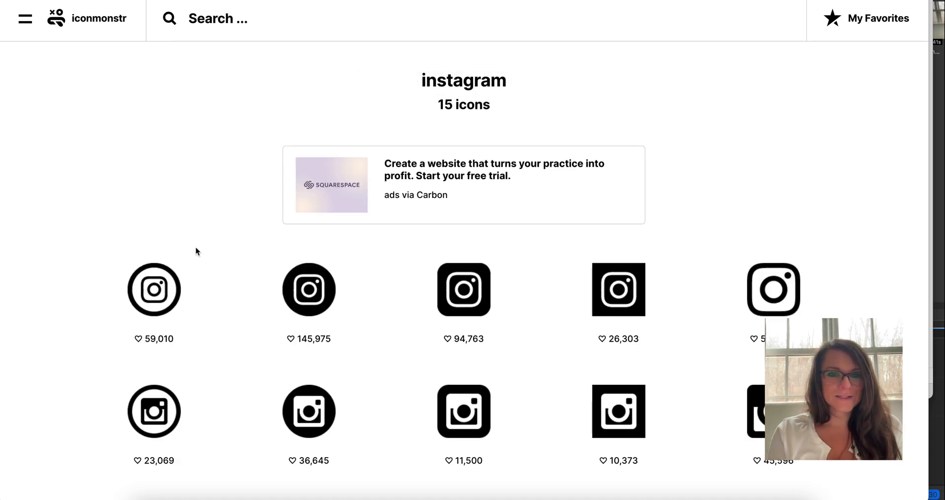
# Open the page of the solid circular Instagram 14 icon and find its download option.
pyautogui.scroll(-2, 196, 251)
pyautogui.click(308, 195)
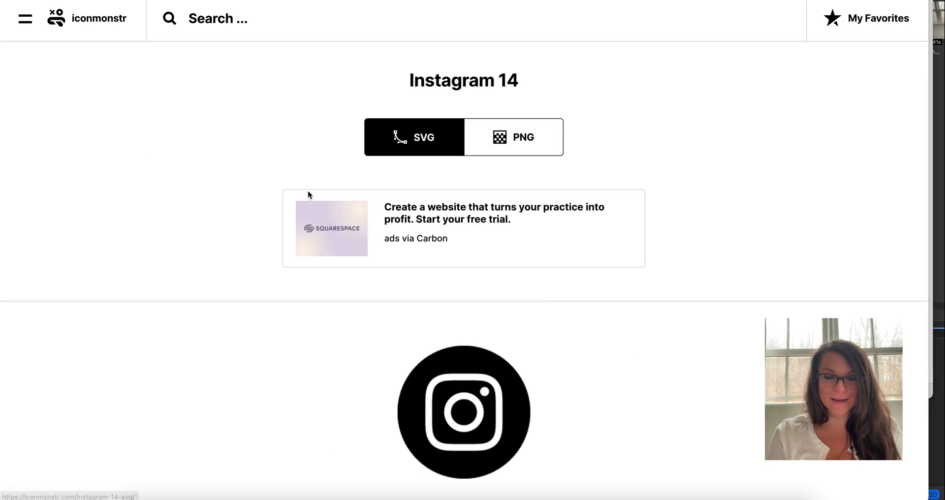
pyautogui.scroll(-3, 308, 194)
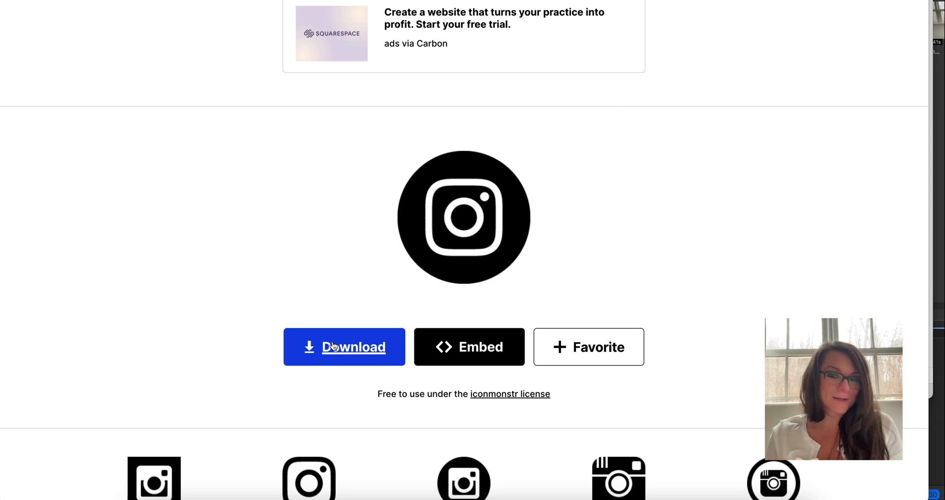
# Switch to Sketch and examine the full row of olive circular social media icons above the headshots.
pyautogui.click(464, 495)
pyautogui.scroll(5, 464, 265)
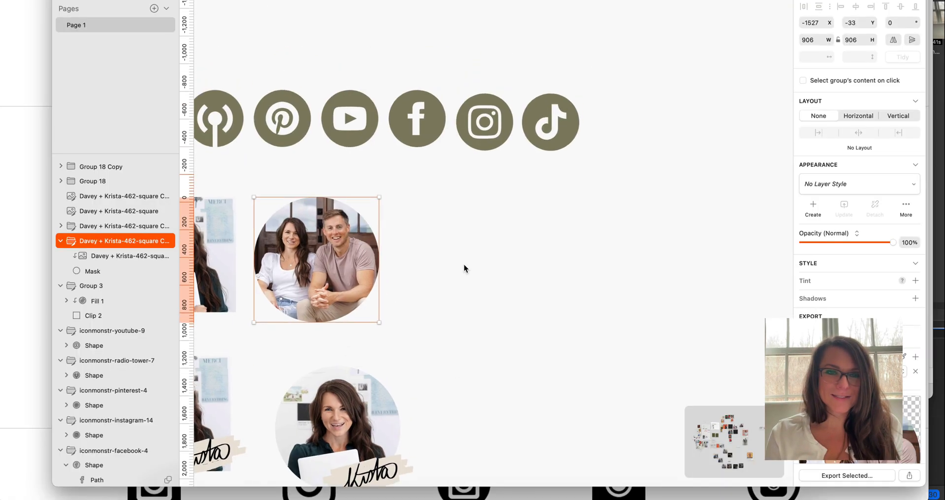
pyautogui.hscroll(-4, 304, 195)
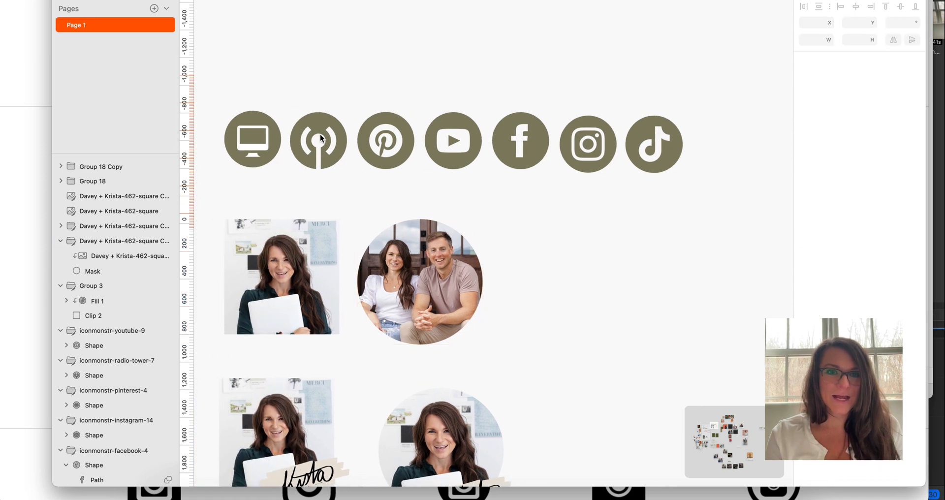
# Switch to Canva and create a new custom-size design of 100 × 100 px.
pyautogui.click(253, 118)
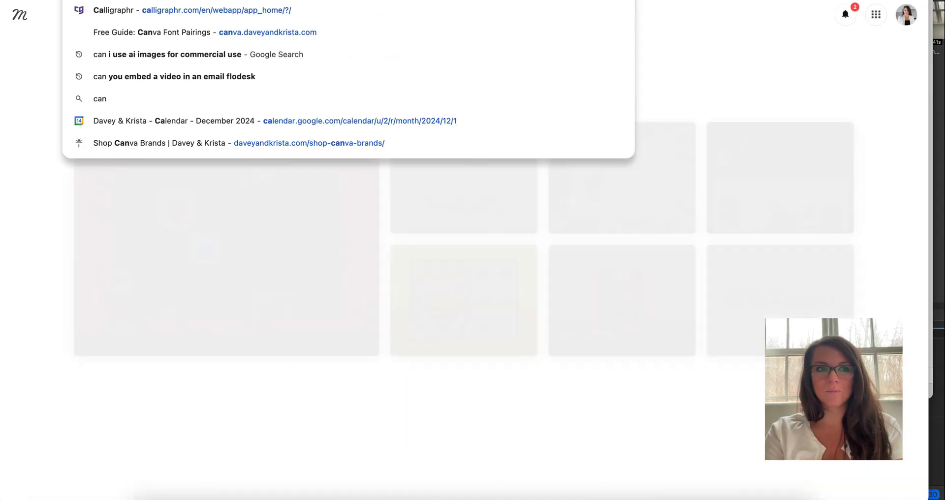
pyautogui.press('Return')
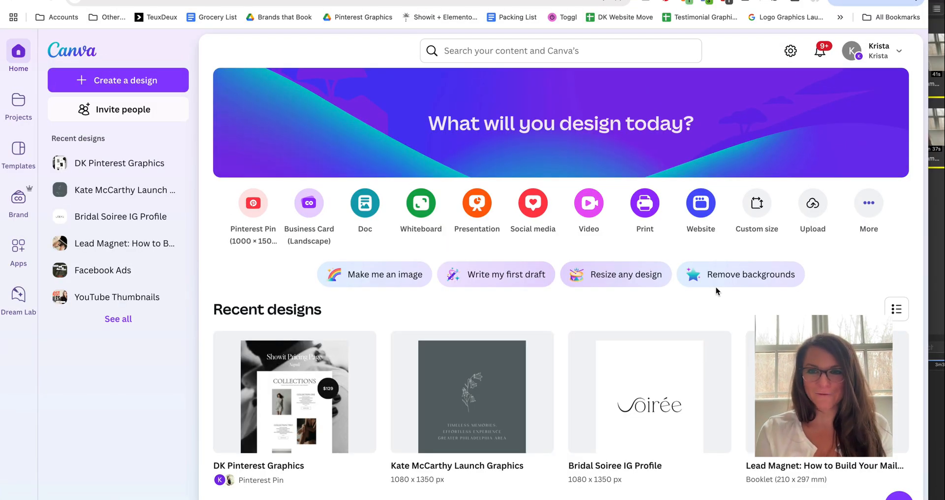
pyautogui.click(759, 211)
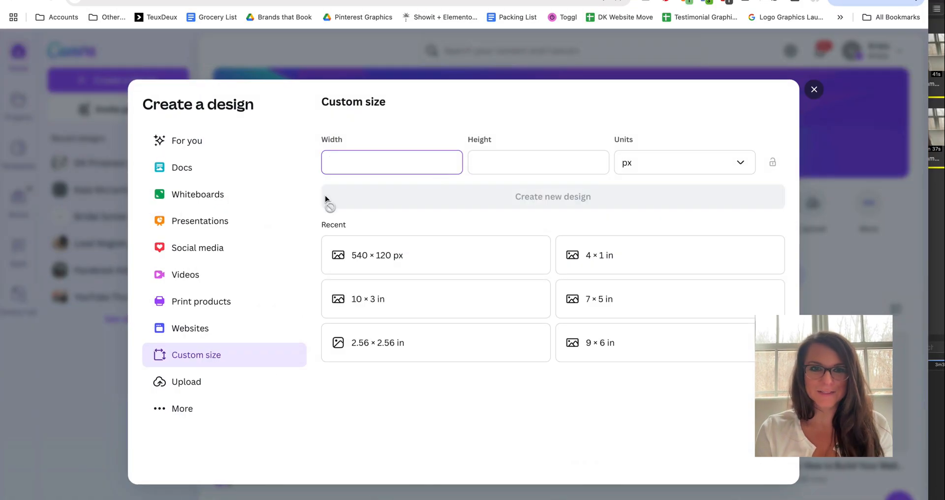
pyautogui.write('100')
pyautogui.press('Tab')
pyautogui.write('100')
pyautogui.click(352, 188)
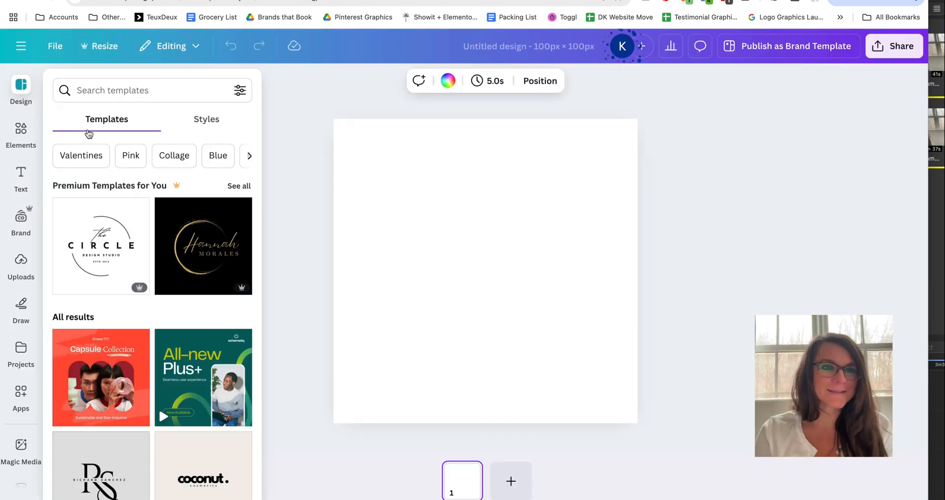
# Upload the computer, Facebook, Pinterest, radio tower and YouTube iconmonstr SVG files from the Downloads folder to the design's uploads.
pyautogui.click(102, 496)
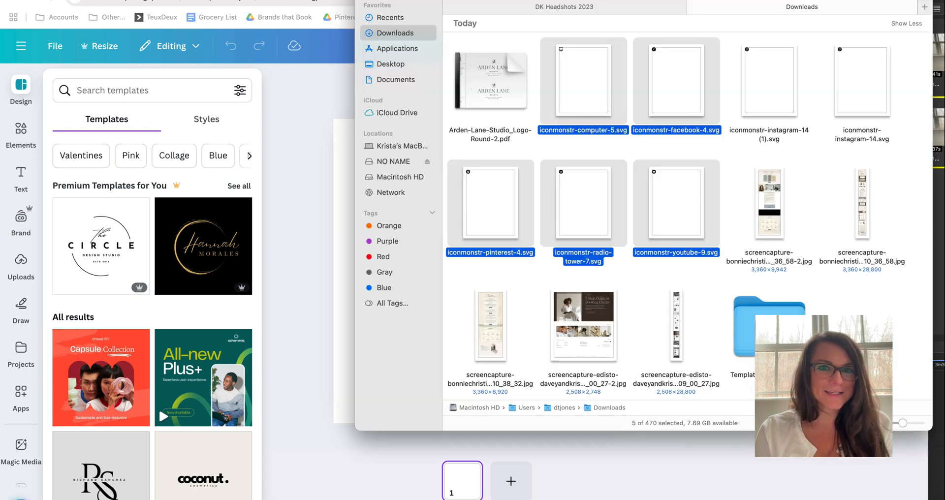
pyautogui.moveTo(599, 77); pyautogui.dragTo(180, 247)
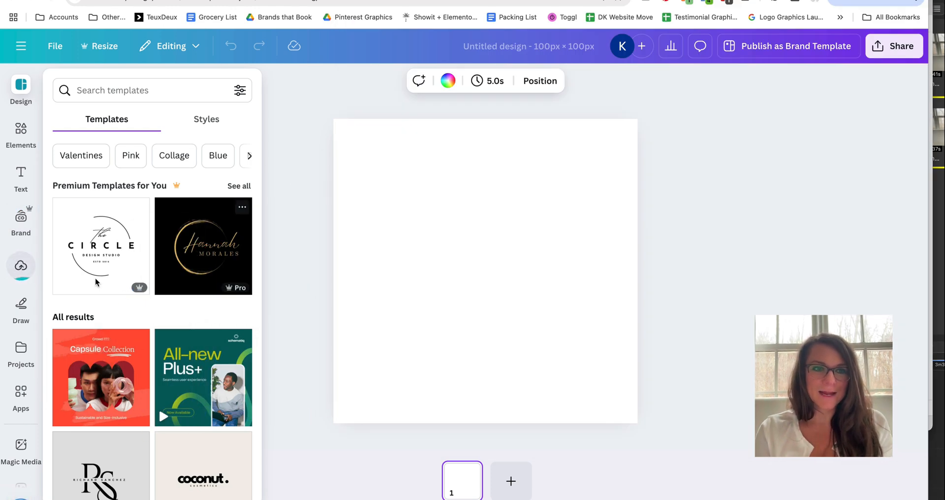
pyautogui.click(24, 271)
# Place the uploaded YouTube icon on the blank page, centred and enlarged to fill most of it.
pyautogui.moveTo(96, 229); pyautogui.dragTo(601, 216)
pyautogui.moveTo(676, 176); pyautogui.dragTo(722, 134)
pyautogui.moveTo(684, 182); pyautogui.dragTo(645, 227)
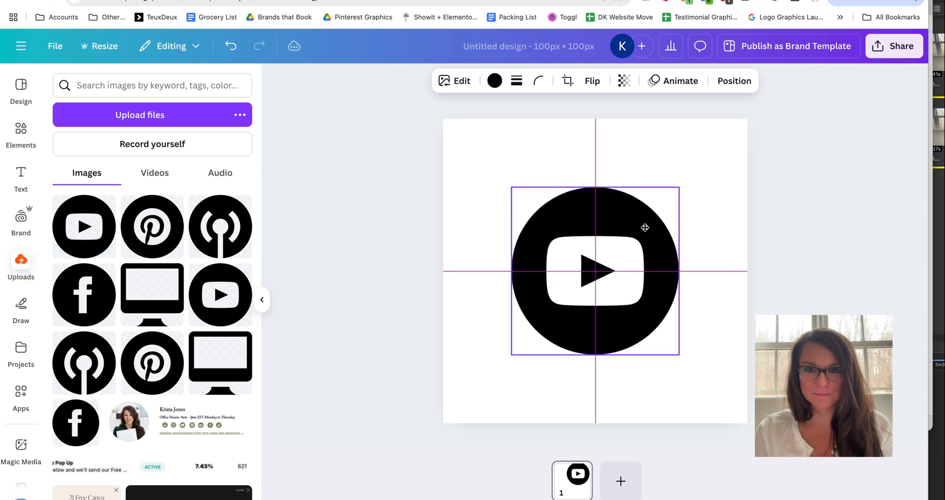
pyautogui.moveTo(680, 188); pyautogui.dragTo(717, 149)
# Recolor the YouTube icon with the olive green from the Brand Kit palette.
pyautogui.click(495, 81)
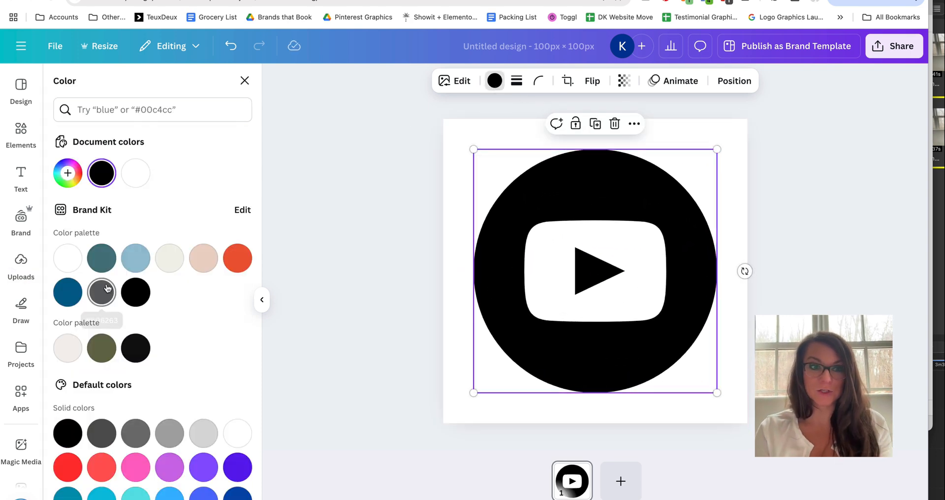
pyautogui.click(102, 350)
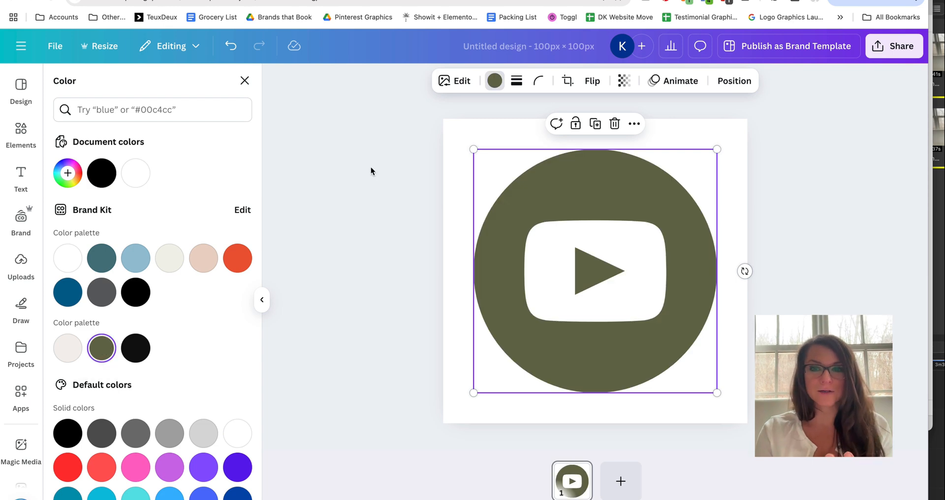
pyautogui.click(766, 143)
pyautogui.click(709, 121)
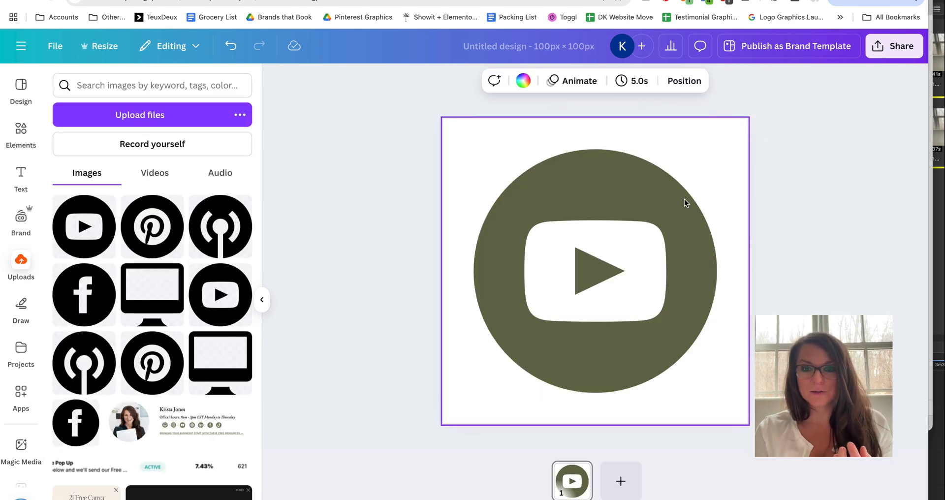
# Add a second page and place the uploaded Pinterest icon on it, roughly centred and enlarged to fill most of the page.
pyautogui.click(622, 490)
pyautogui.click(163, 217)
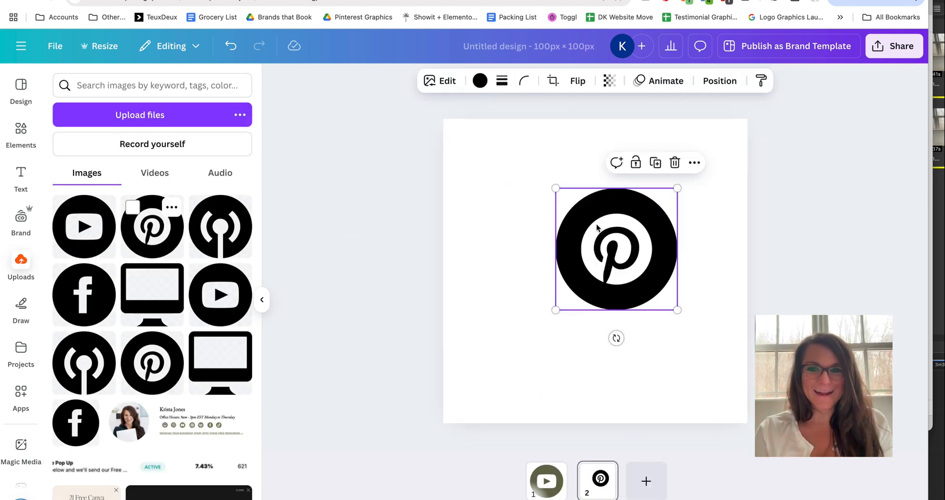
pyautogui.moveTo(678, 188); pyautogui.dragTo(734, 131)
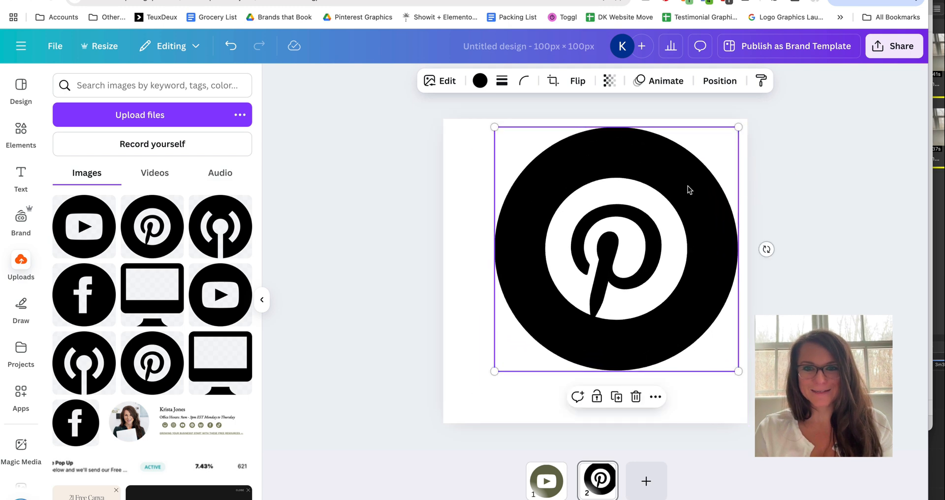
pyautogui.moveTo(686, 188); pyautogui.dragTo(669, 210)
pyautogui.moveTo(668, 210); pyautogui.dragTo(663, 212)
pyautogui.moveTo(717, 152); pyautogui.dragTo(720, 150)
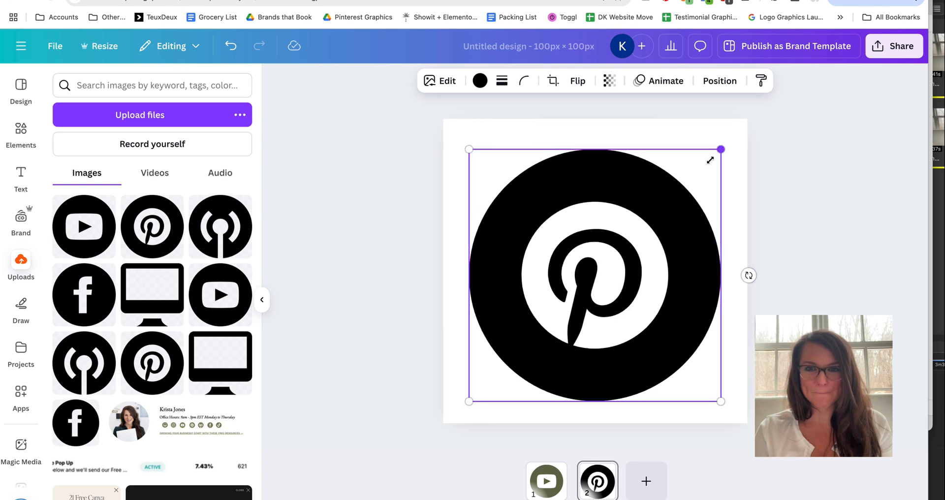
# Recolor the Pinterest icon with the olive green already used in the document.
pyautogui.click(480, 80)
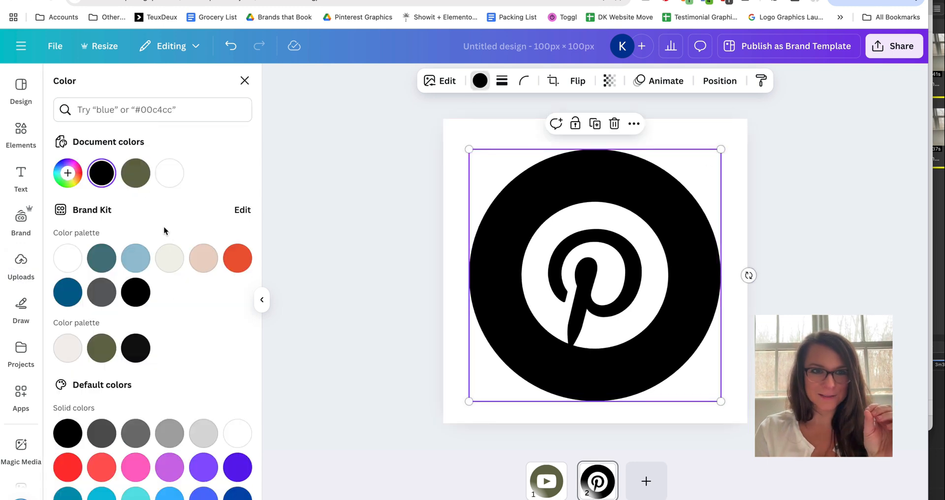
pyautogui.click(136, 173)
pyautogui.press('Escape')
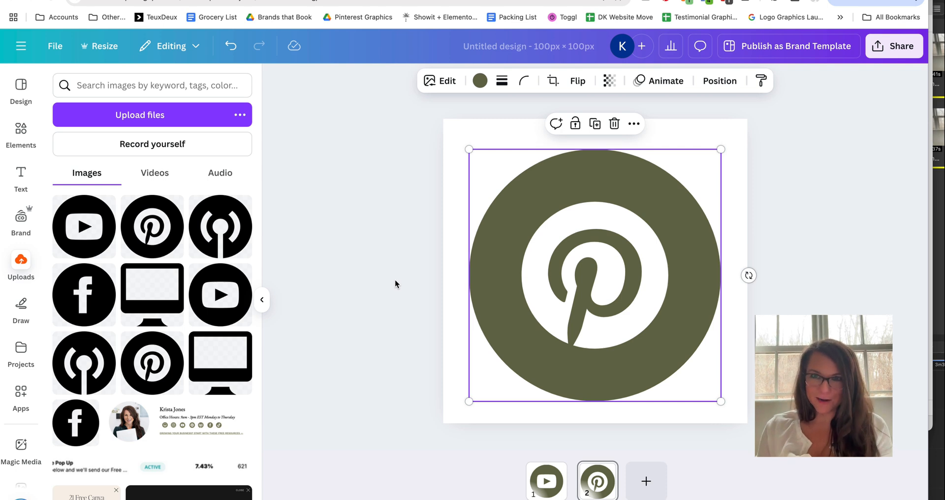
# Download all pages of the design as PNG at 100 × 100 px with a transparent background.
pyautogui.click(903, 56)
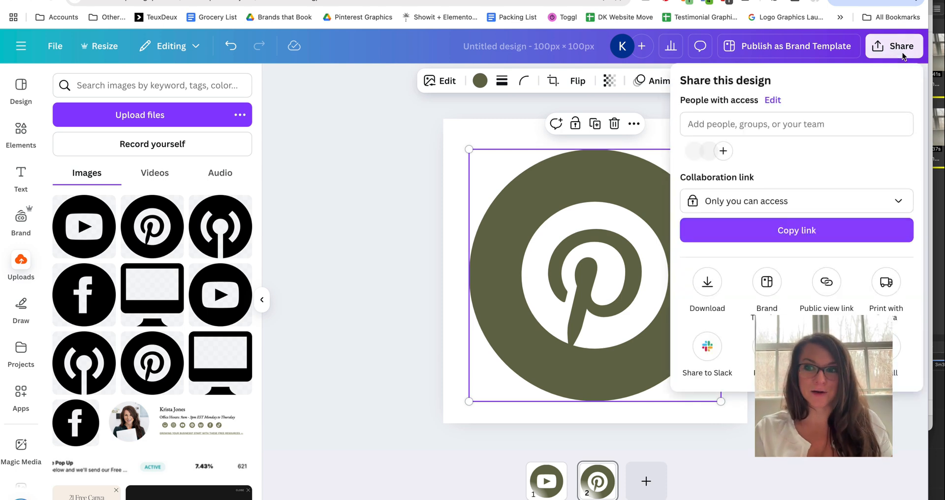
pyautogui.click(707, 286)
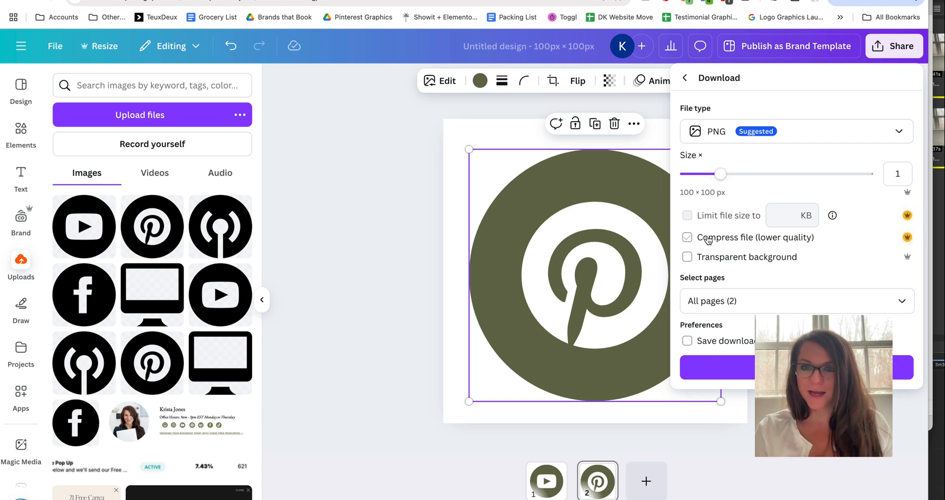
pyautogui.click(713, 259)
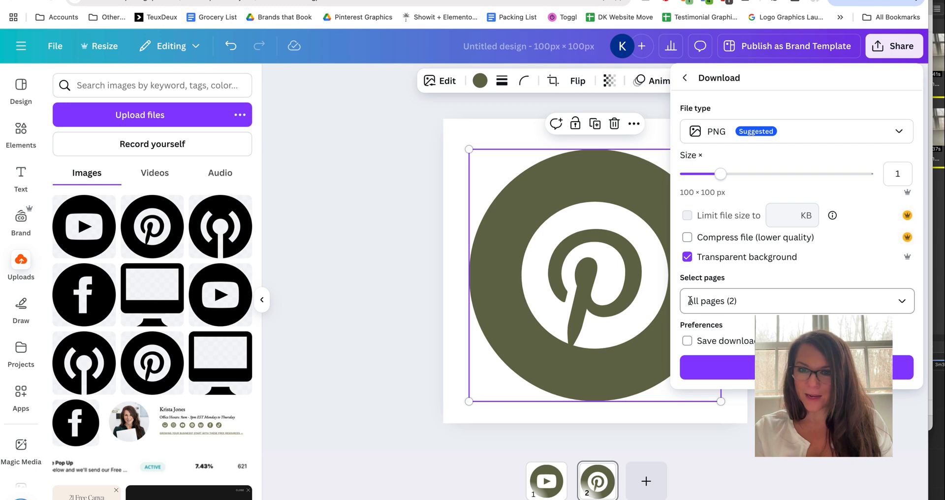
pyautogui.click(723, 369)
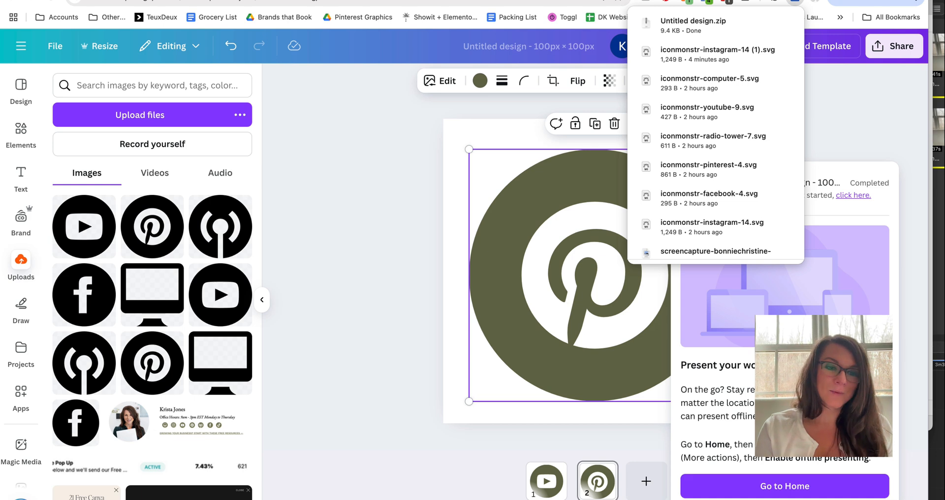
# Unzip Untitled design.zip in the Finder Downloads folder, open the extracted folder and preview 1.png.
pyautogui.press('super+Tab')
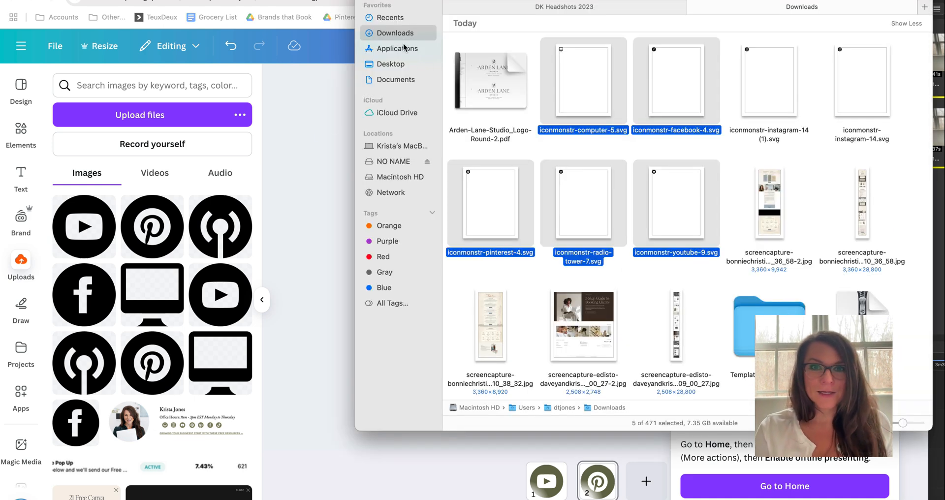
pyautogui.scroll(-5, 691, 90)
pyautogui.click(866, 212)
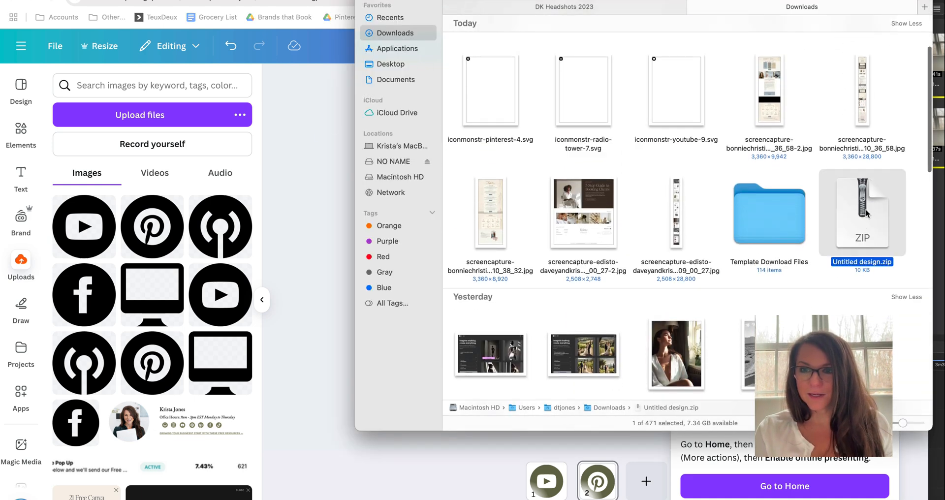
pyautogui.doubleClick(866, 212)
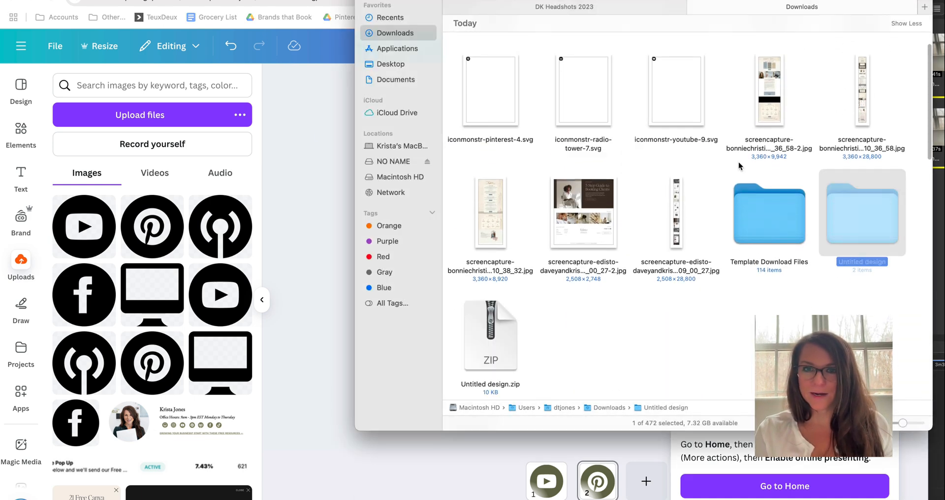
pyautogui.click(787, 312)
pyautogui.doubleClick(868, 221)
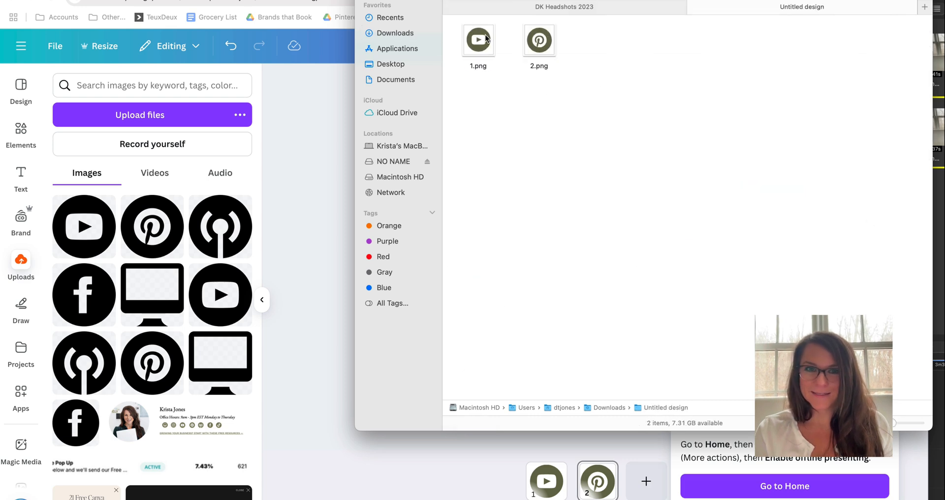
pyautogui.click(479, 40)
pyautogui.press('space')
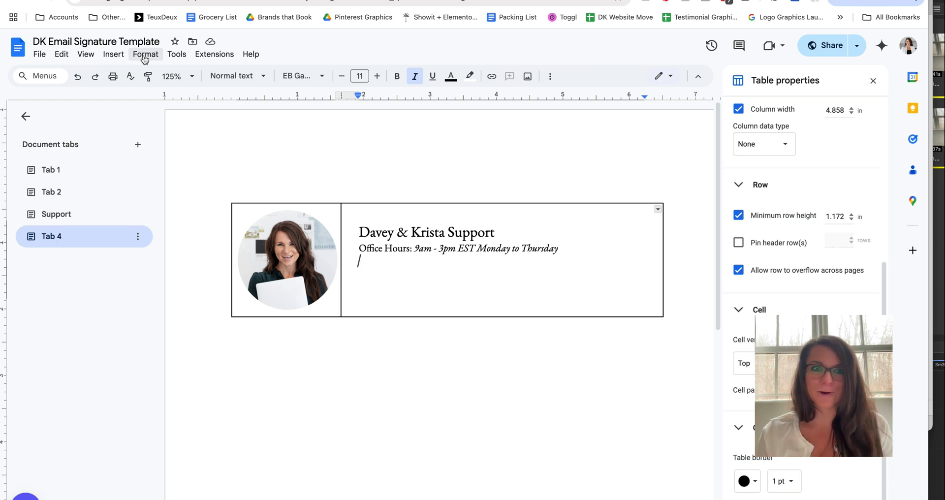
# Insert a one-row, five-column table below the office hours line in the Google Docs signature.
pyautogui.click(123, 55)
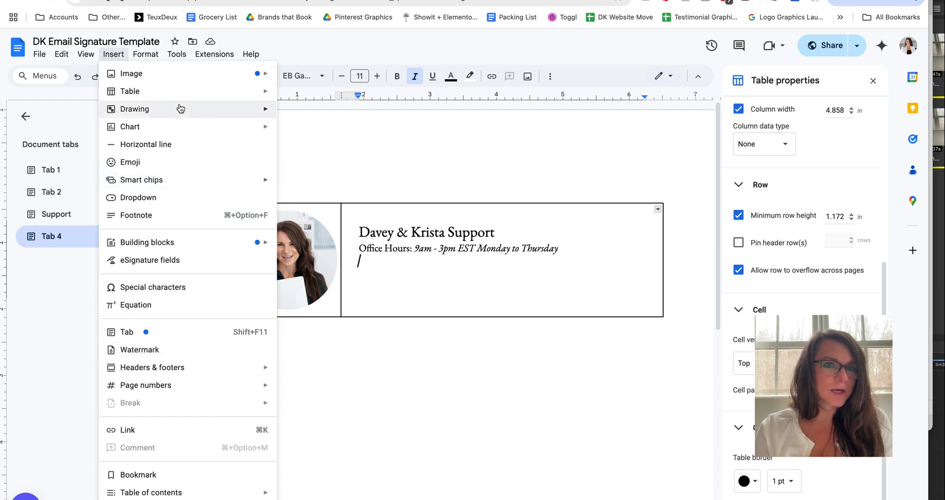
pyautogui.moveTo(185, 95)
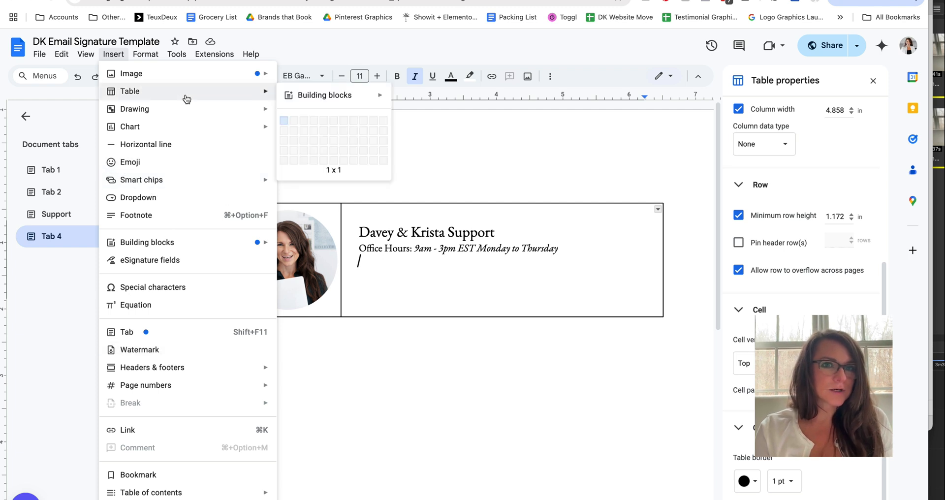
pyautogui.click(323, 126)
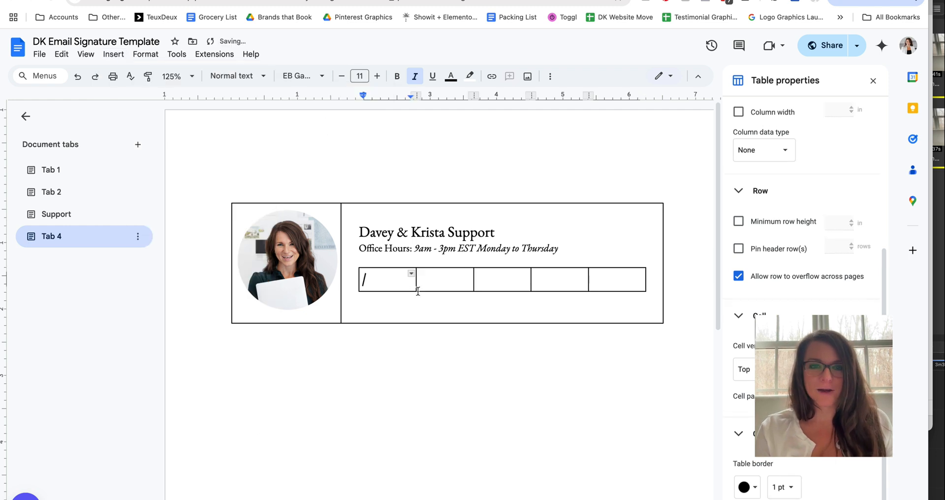
# Narrow all five columns of the nested table to small, nearly equal cells, the first about 0.385 in wide.
pyautogui.moveTo(415, 281); pyautogui.dragTo(384, 280)
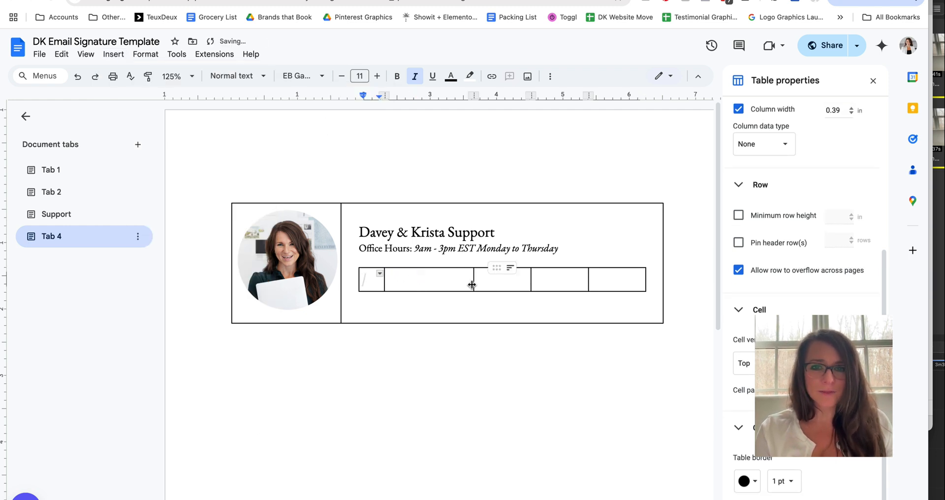
pyautogui.moveTo(473, 284); pyautogui.dragTo(410, 280)
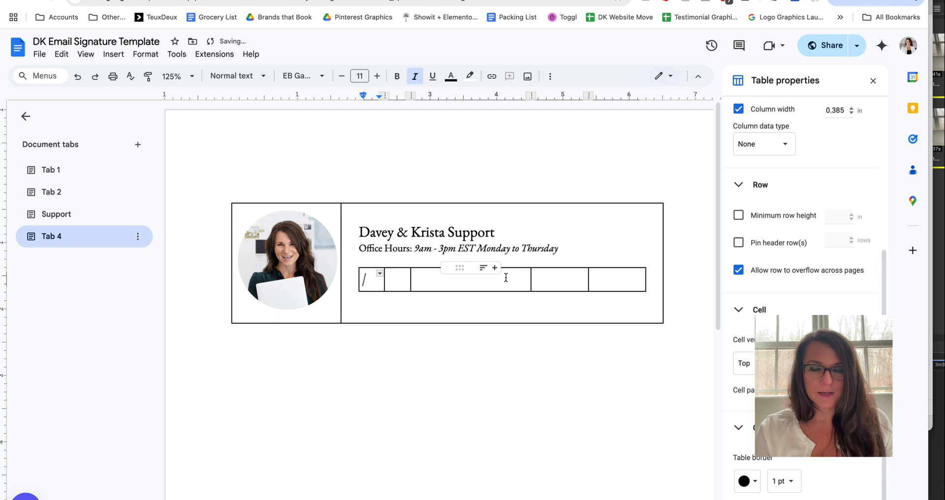
pyautogui.moveTo(532, 283); pyautogui.dragTo(438, 281)
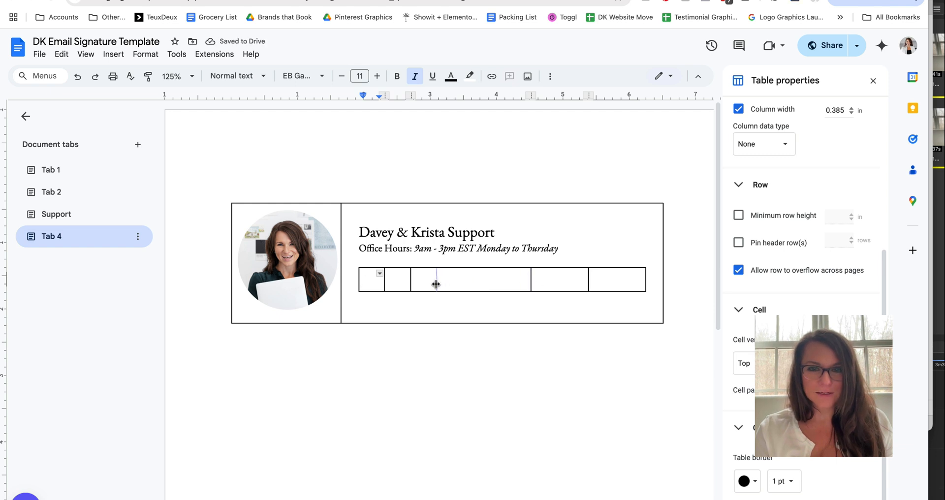
pyautogui.moveTo(587, 283); pyautogui.dragTo(472, 282)
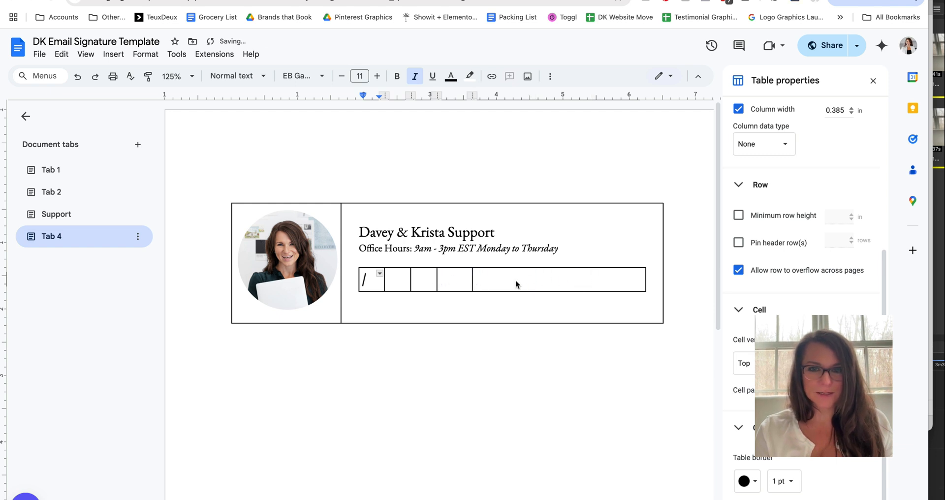
pyautogui.moveTo(647, 282); pyautogui.dragTo(486, 283)
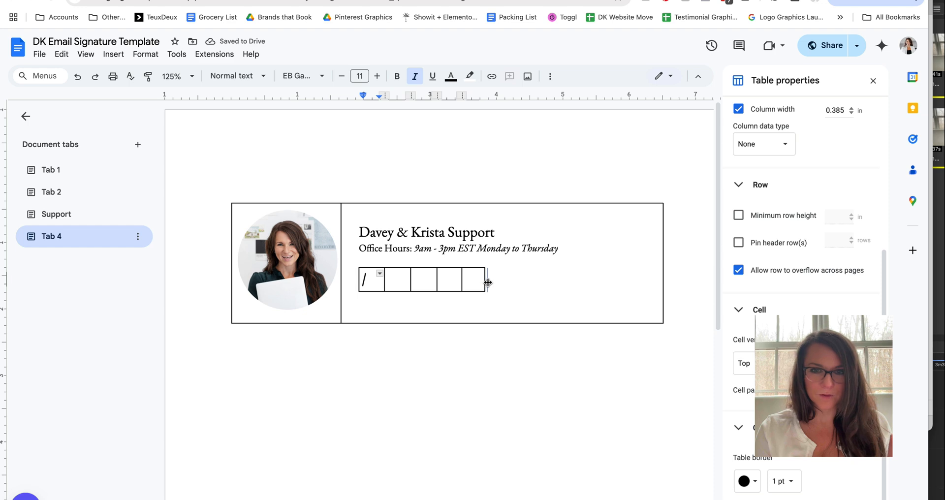
pyautogui.moveTo(488, 282); pyautogui.dragTo(490, 282)
# Insert the Pinterest icon 2.png from the Finder folder into the first cell of the nested table.
pyautogui.press('super+Tab')
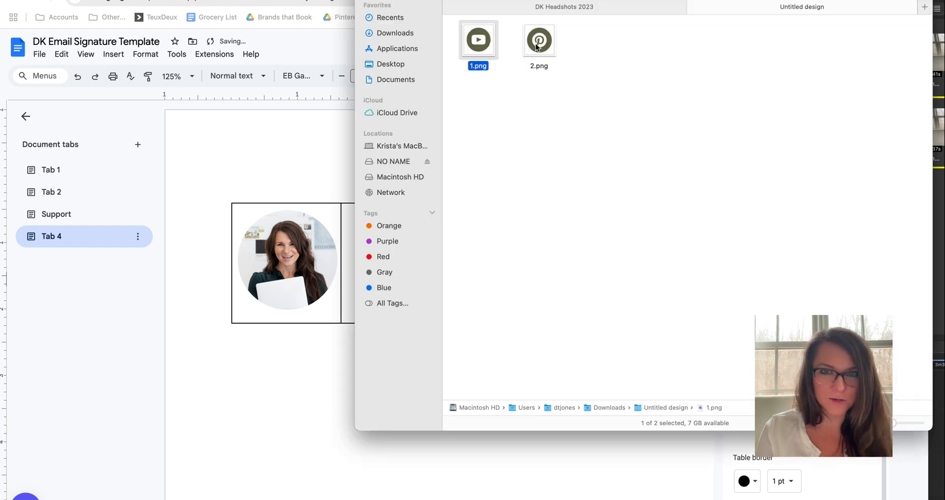
pyautogui.moveTo(564, 6); pyautogui.dragTo(834, 20)
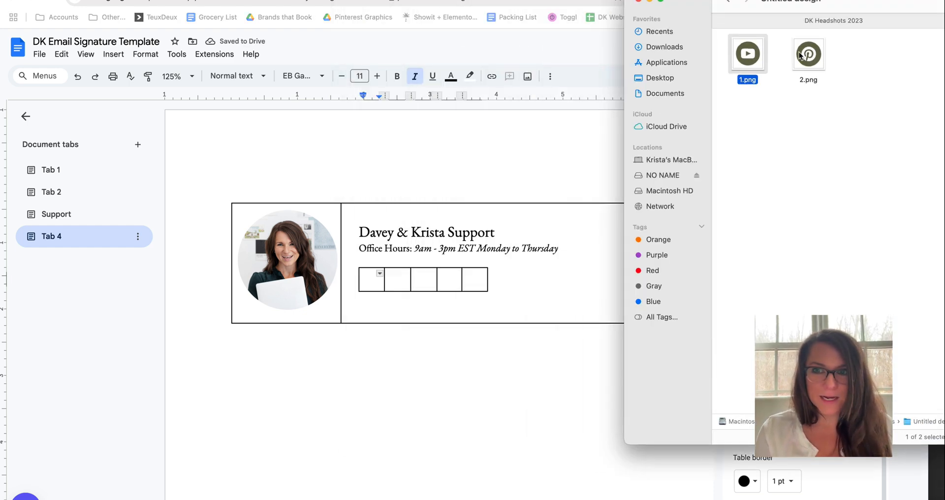
pyautogui.moveTo(809, 53); pyautogui.dragTo(375, 285)
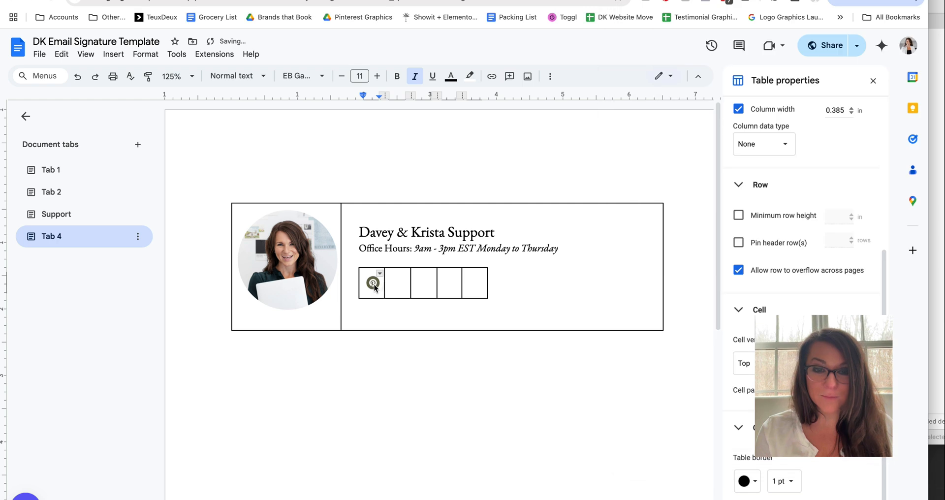
# Insert the YouTube icon 1.png and the Facebook and Instagram icons from the Desktop folder into the nested table's second to fourth cells.
pyautogui.press('super+Tab')
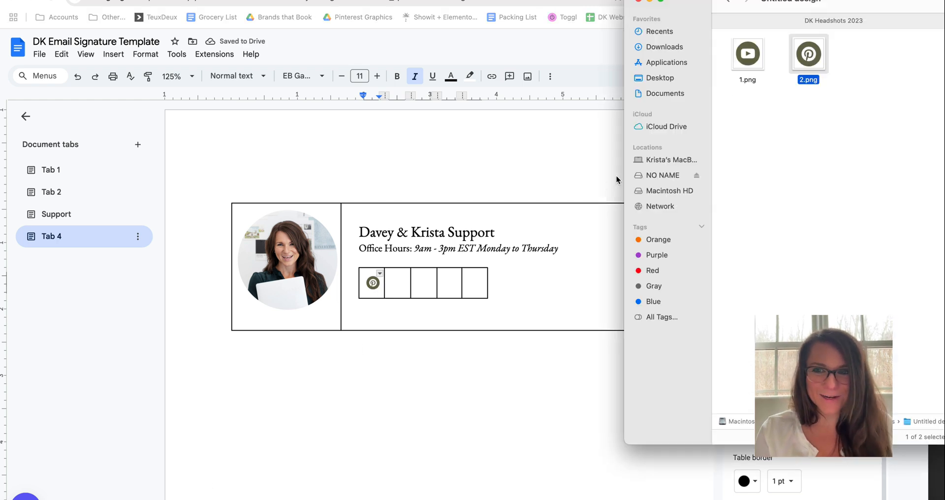
pyautogui.moveTo(748, 54); pyautogui.dragTo(400, 287)
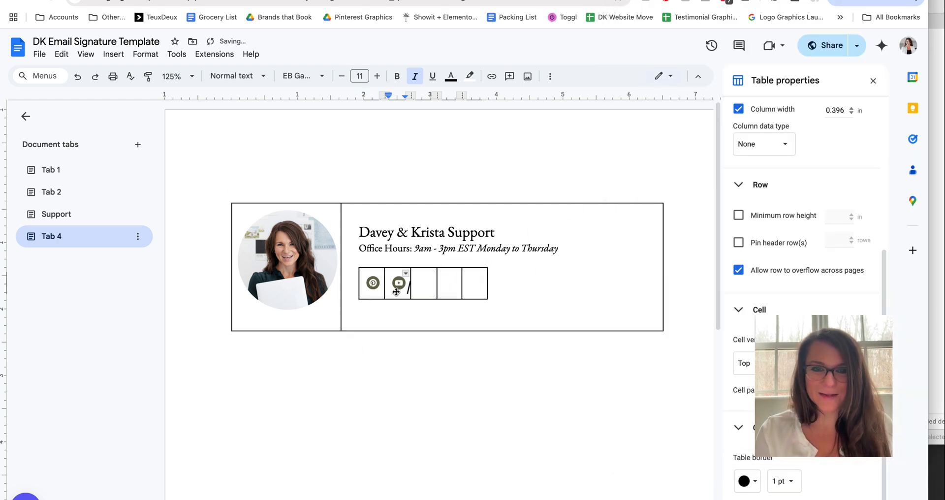
pyautogui.press('super+Tab')
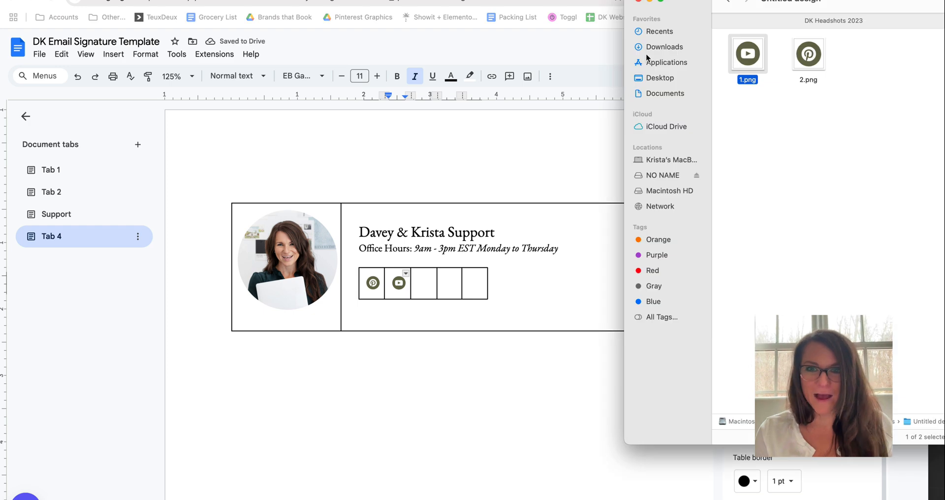
pyautogui.click(660, 77)
pyautogui.click(770, 113)
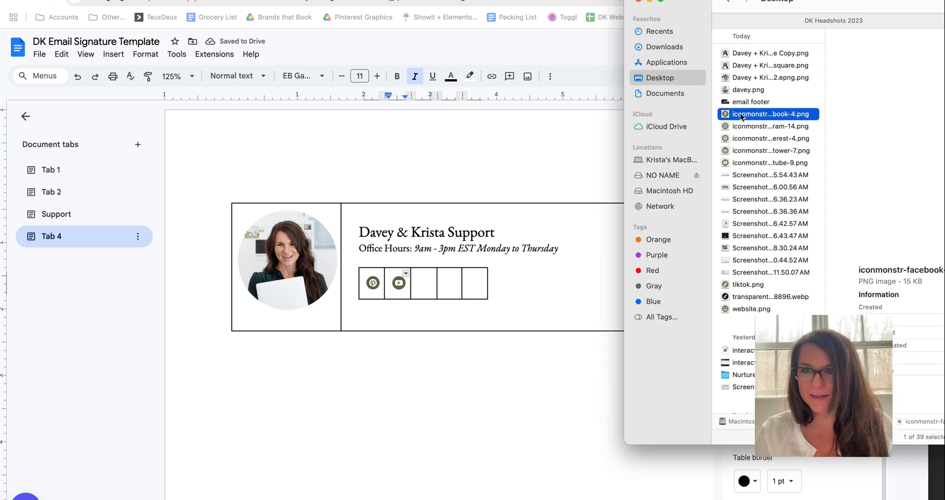
pyautogui.keyDown('shift'); pyautogui.click(770, 260); pyautogui.keyUp('shift')
pyautogui.click(770, 114)
pyautogui.moveTo(771, 114); pyautogui.dragTo(427, 286)
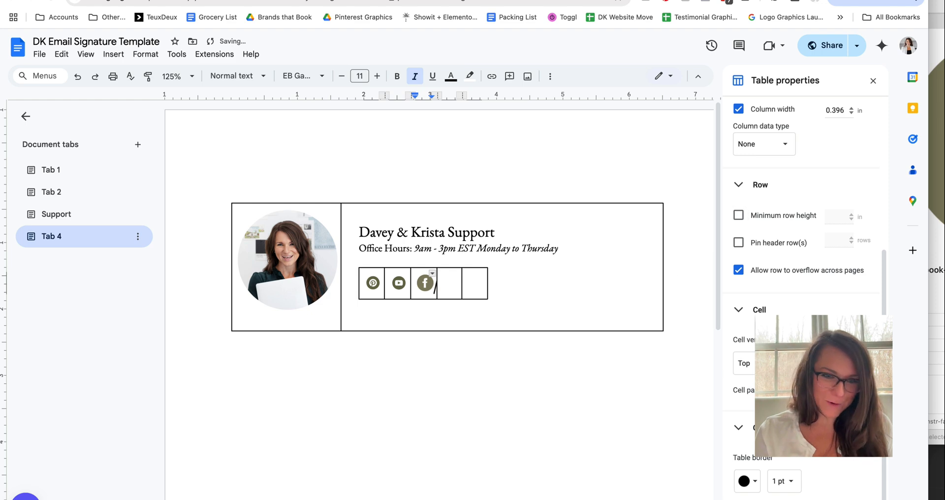
pyautogui.click(937, 295)
pyautogui.moveTo(767, 126); pyautogui.dragTo(453, 284)
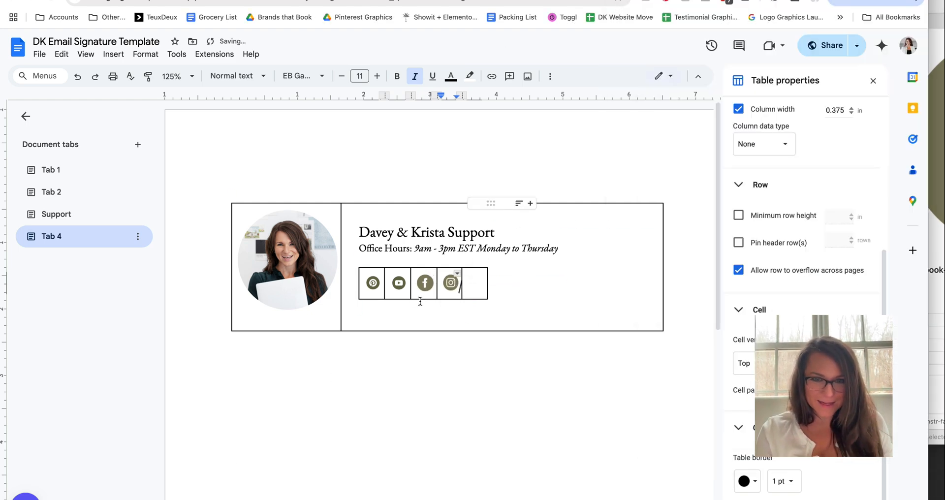
# Shrink the Facebook and Instagram icons slightly within their cells to bring them closer to the other icons' size.
pyautogui.click(424, 284)
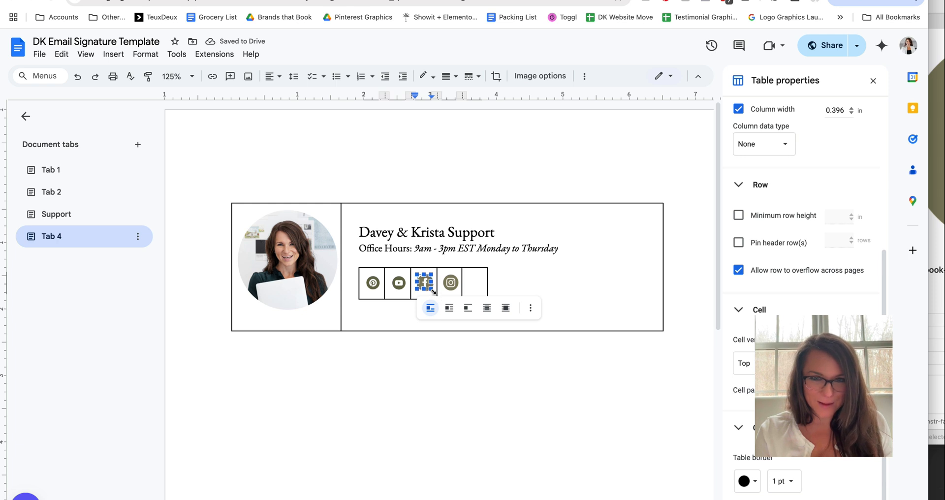
pyautogui.moveTo(434, 292); pyautogui.dragTo(434, 293)
pyautogui.click(449, 287)
pyautogui.click(426, 289)
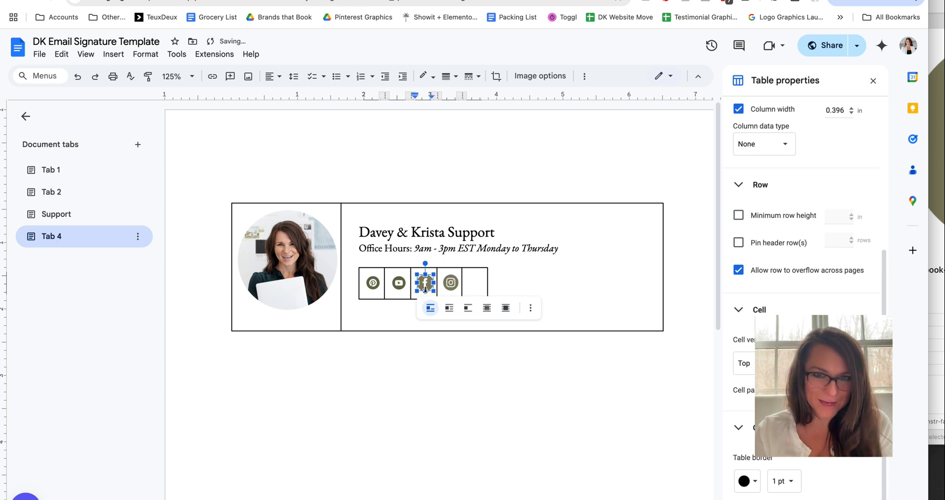
pyautogui.click(452, 285)
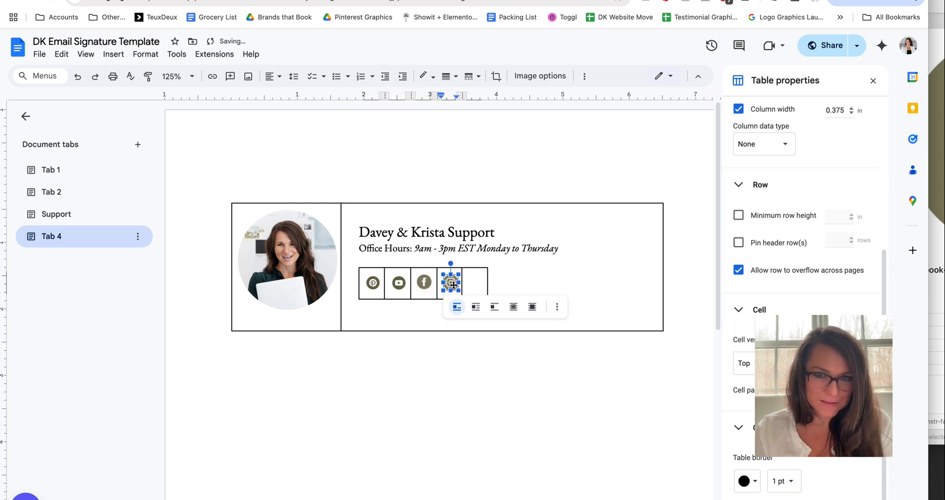
pyautogui.click(425, 355)
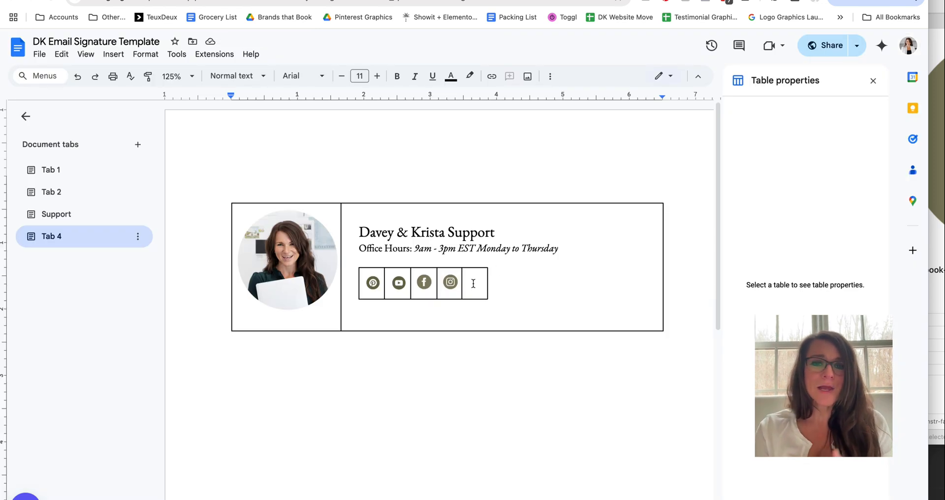
# Copy the pinterest.com/daveyandkrista/ address from a new browser tab and link the Pinterest icon to it.
pyautogui.click(373, 283)
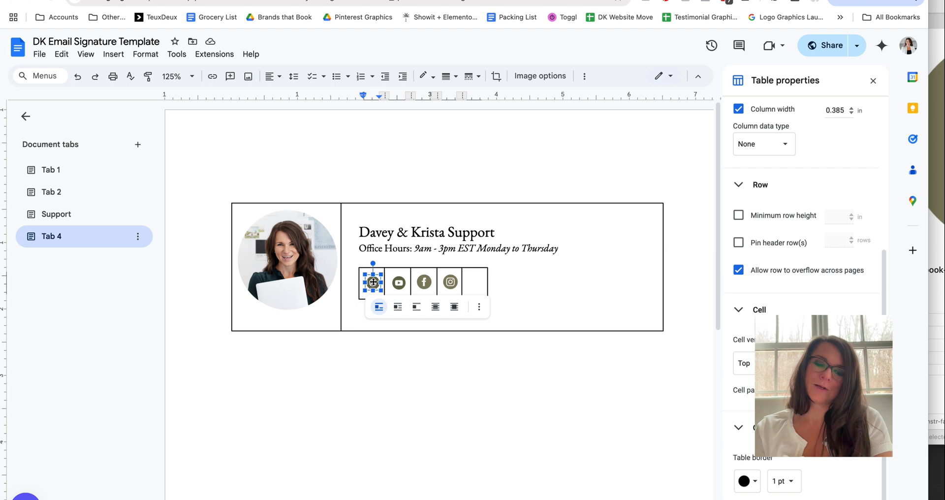
pyautogui.hotkey('ctrl', 't')
pyautogui.write('pint')
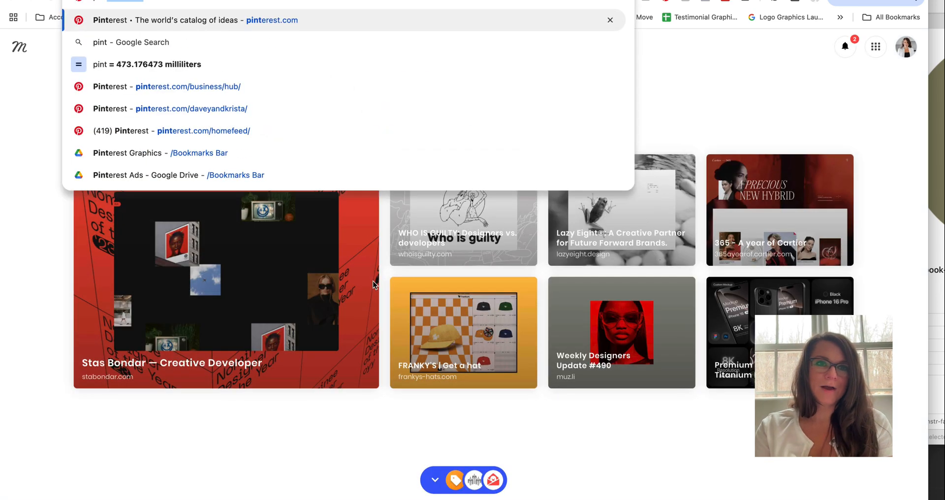
pyautogui.click(212, 109)
pyautogui.click(220, 1)
pyautogui.hotkey('ctrl', 'c')
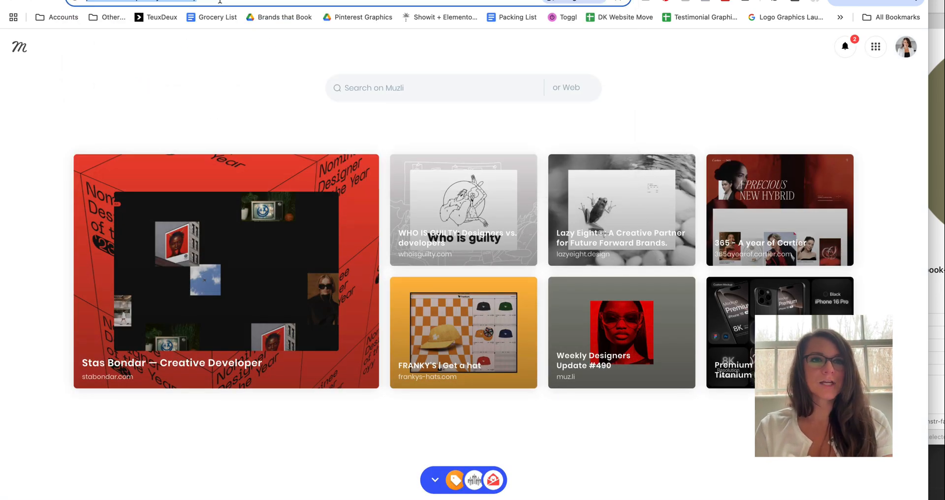
pyautogui.hotkey('ctrl', 'w')
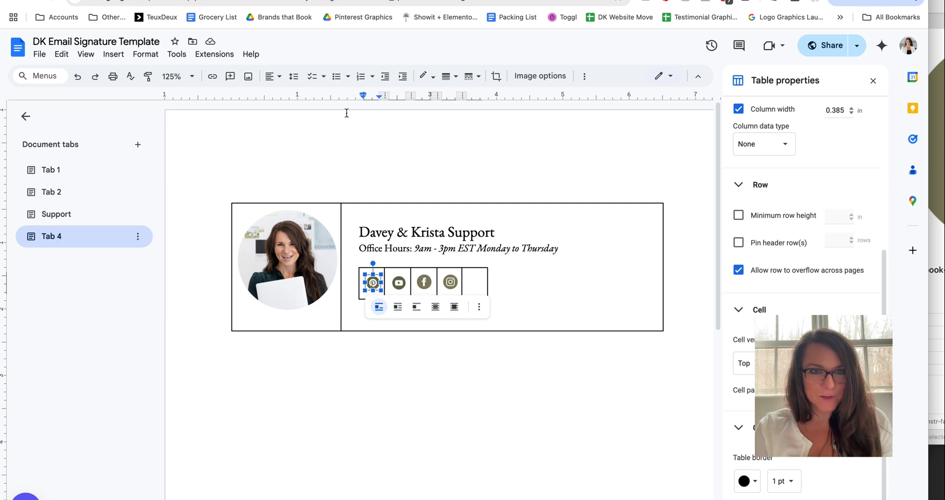
pyautogui.click(213, 76)
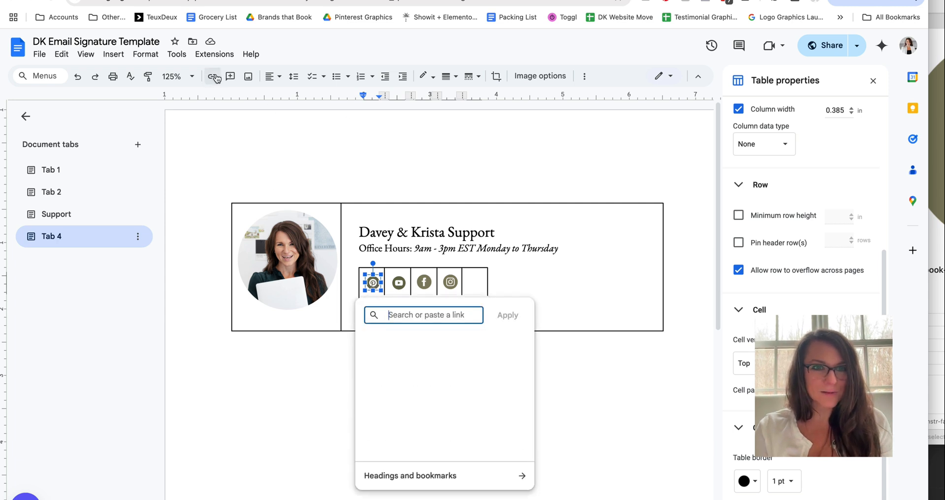
pyautogui.hotkey('ctrl', 'v')
pyautogui.click(517, 316)
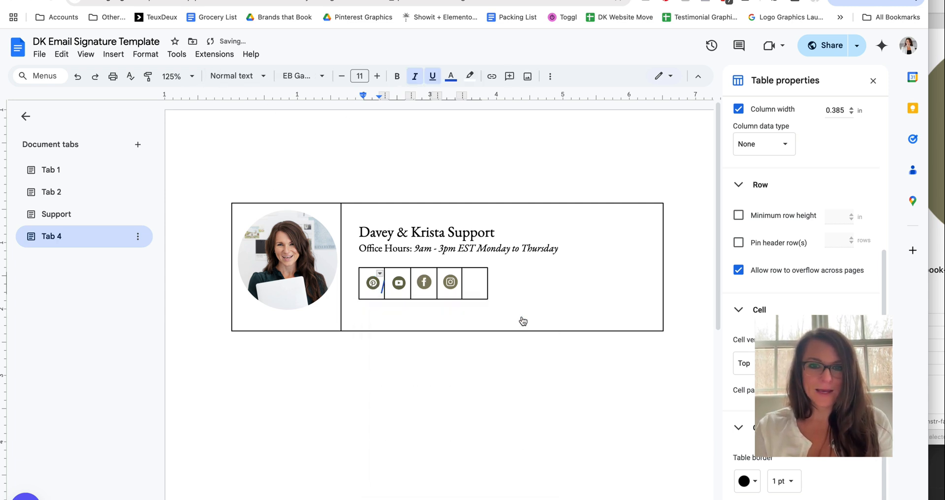
# Copy the linked line "GROWING YOUR BUSINESS? START WITH THESE FREE RESOURCES —" from Tab 1 and paste it below the icon table in Tab 4.
pyautogui.click(399, 283)
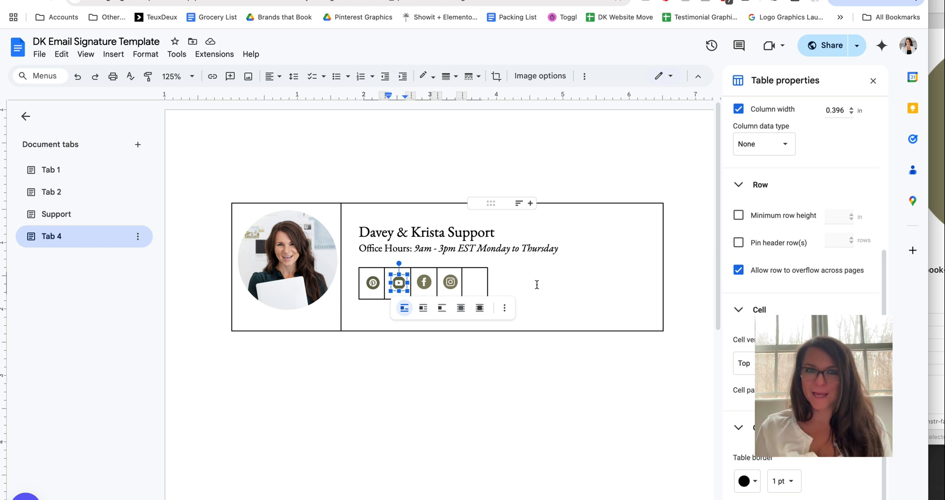
pyautogui.click(424, 282)
pyautogui.click(387, 314)
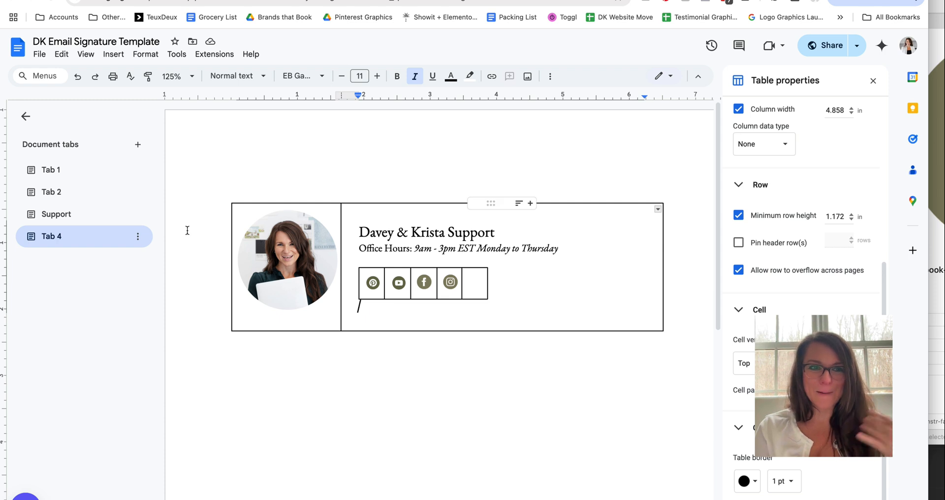
pyautogui.click(93, 173)
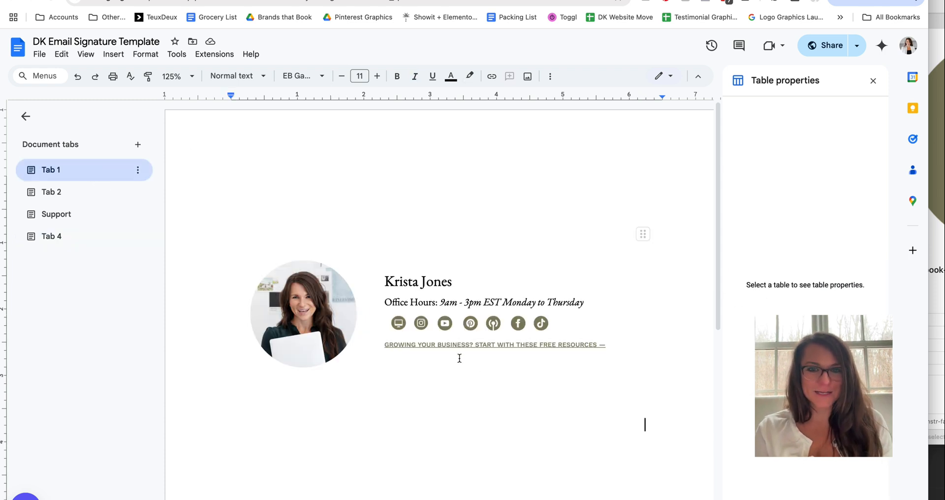
pyautogui.moveTo(606, 345); pyautogui.dragTo(383, 346)
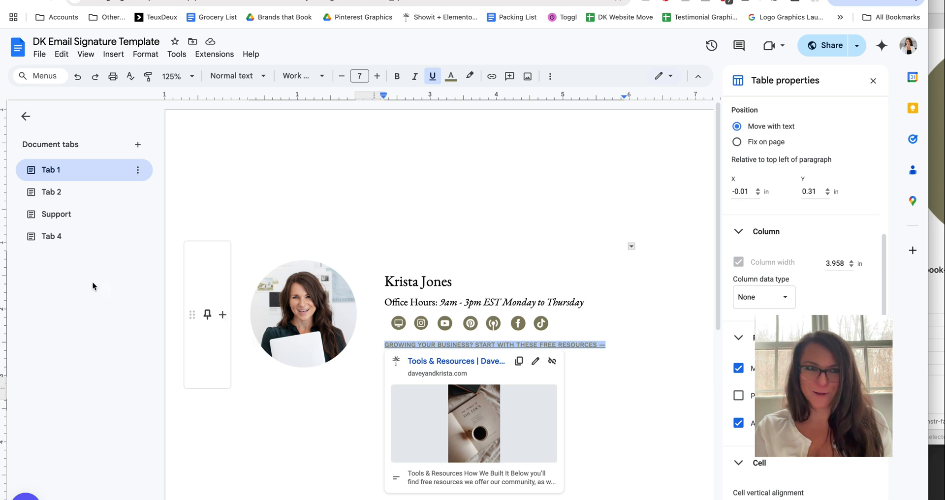
pyautogui.click(60, 241)
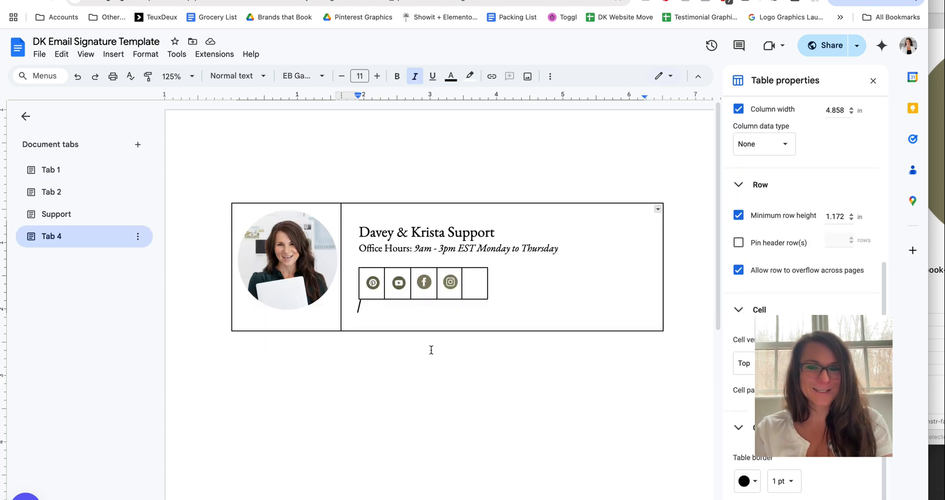
pyautogui.write('GROWING YOUR BUSINESS? START WITH THESE FREE RESOURCES →')
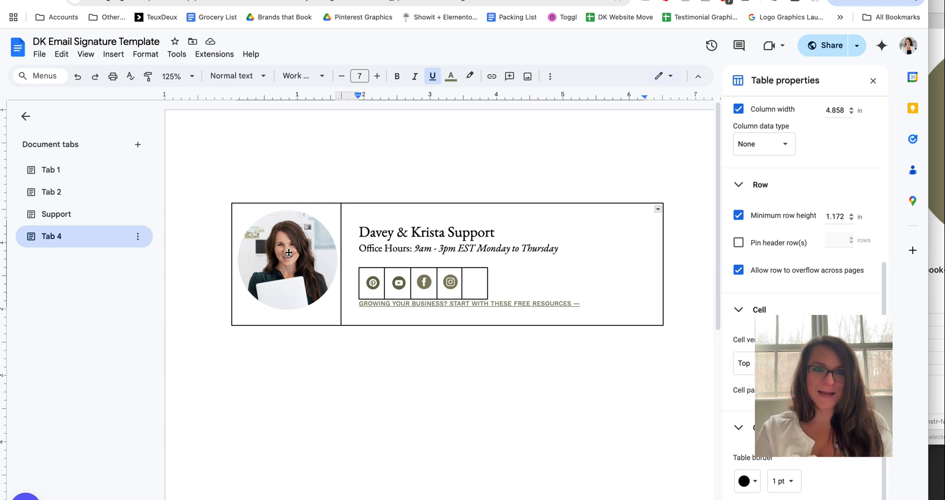
# Remove the border of the outer signature table that holds the headshot and text.
pyautogui.click(238, 209)
pyautogui.click(390, 211)
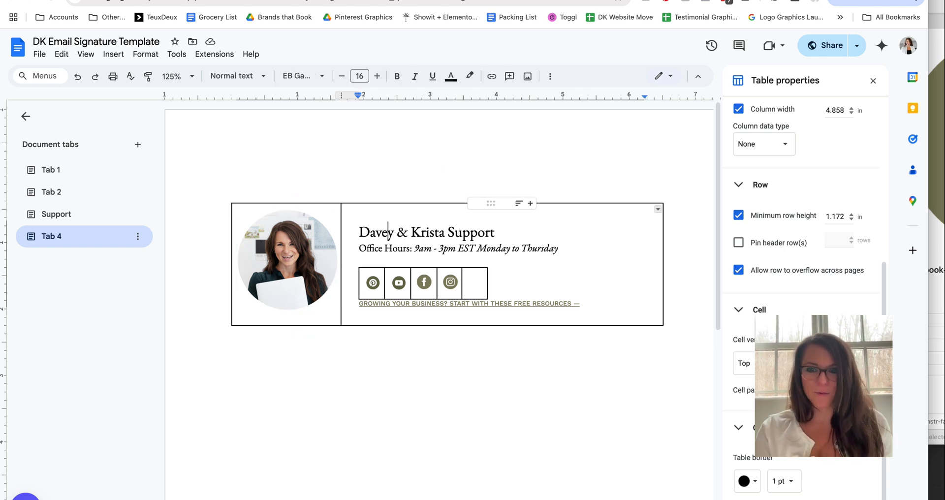
pyautogui.scroll(-1, 807, 344)
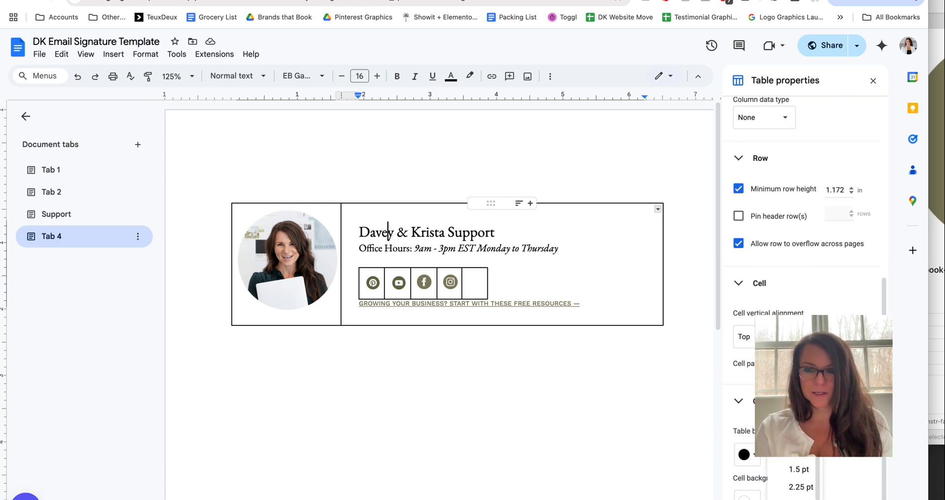
pyautogui.click(796, 399)
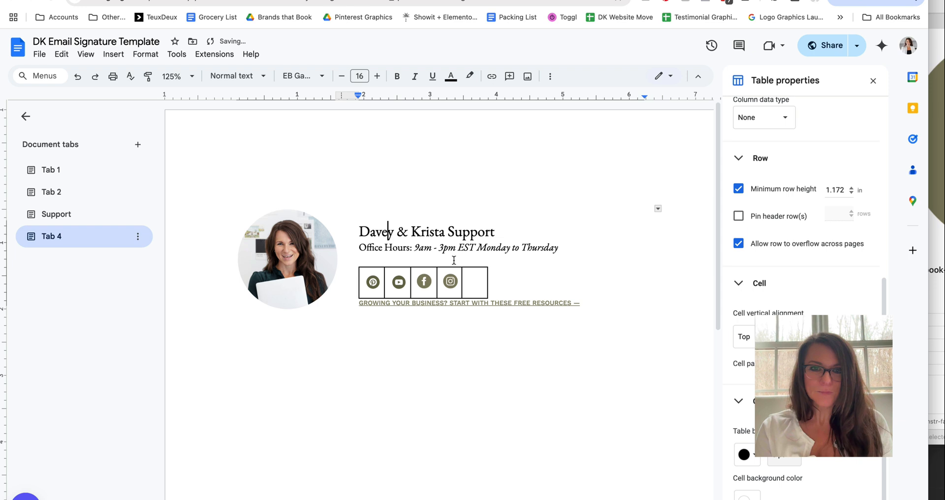
# Remove the border of the nested social icon table.
pyautogui.click(480, 284)
pyautogui.click(783, 460)
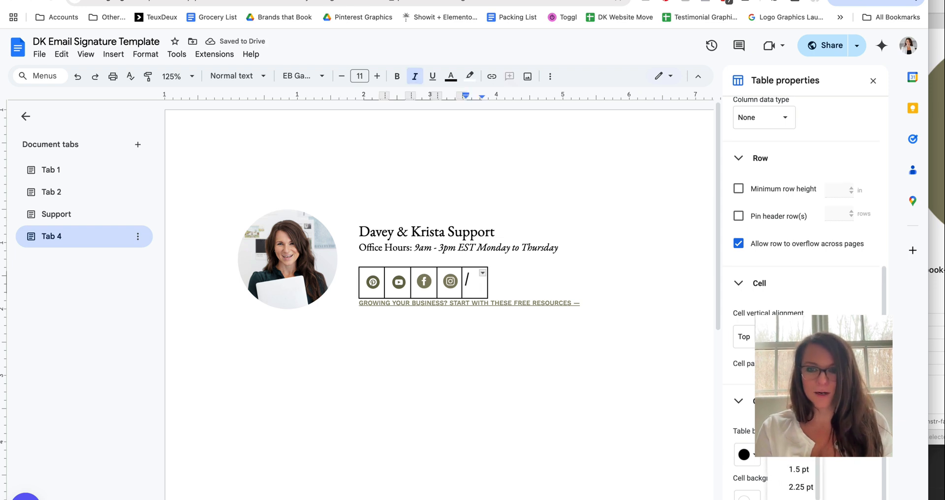
pyautogui.click(796, 399)
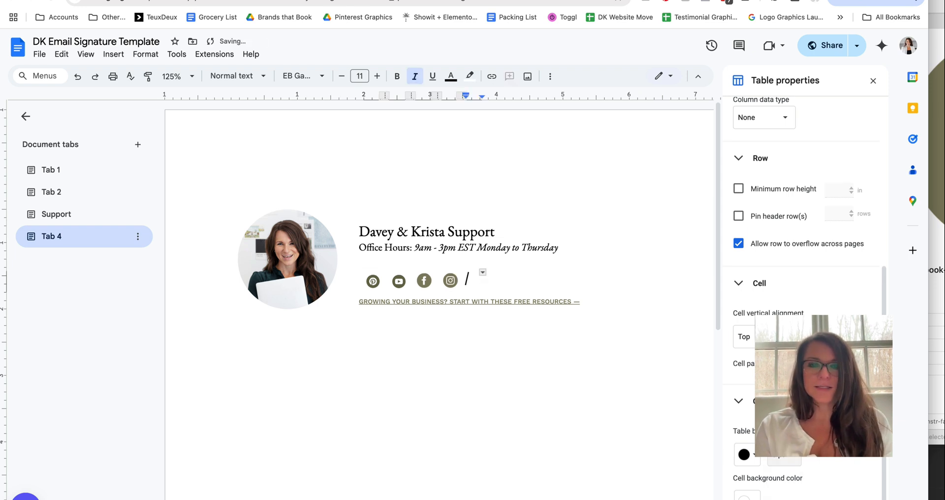
# Select the whole signature in Tab 4, including the headshot, text and icons, and copy it.
pyautogui.click(240, 210)
pyautogui.moveTo(598, 324); pyautogui.dragTo(493, 324)
pyautogui.doubleClick(612, 340)
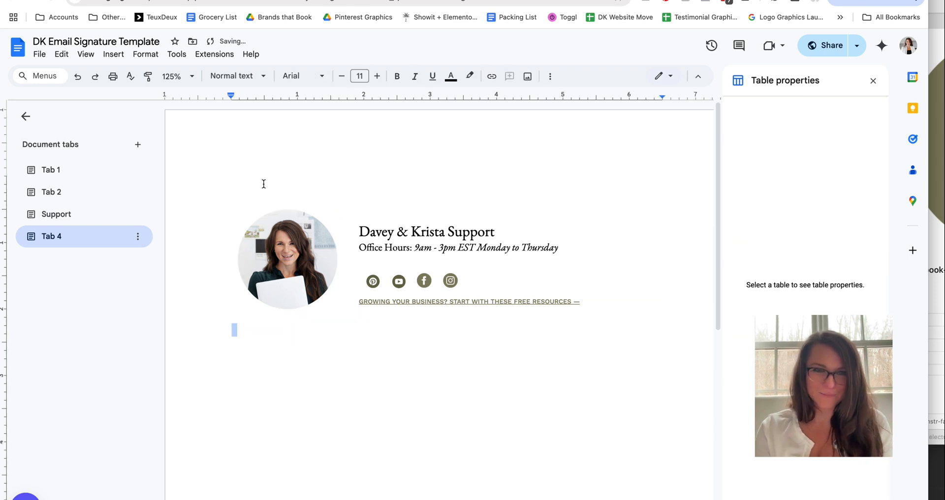
pyautogui.moveTo(264, 184)
pyautogui.mouseDown()
pyautogui.moveTo(249, 193)
pyautogui.moveTo(528, 289)
pyautogui.mouseUp()
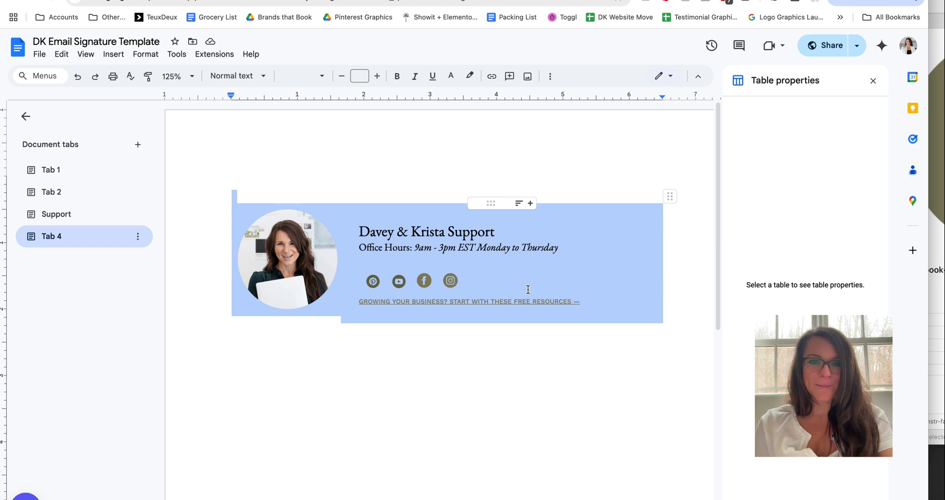
pyautogui.rightClick(528, 291)
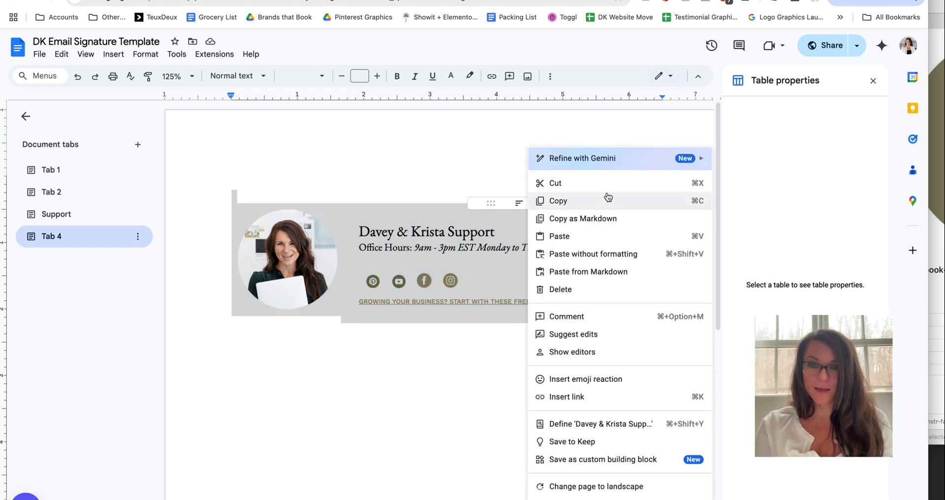
pyautogui.click(605, 200)
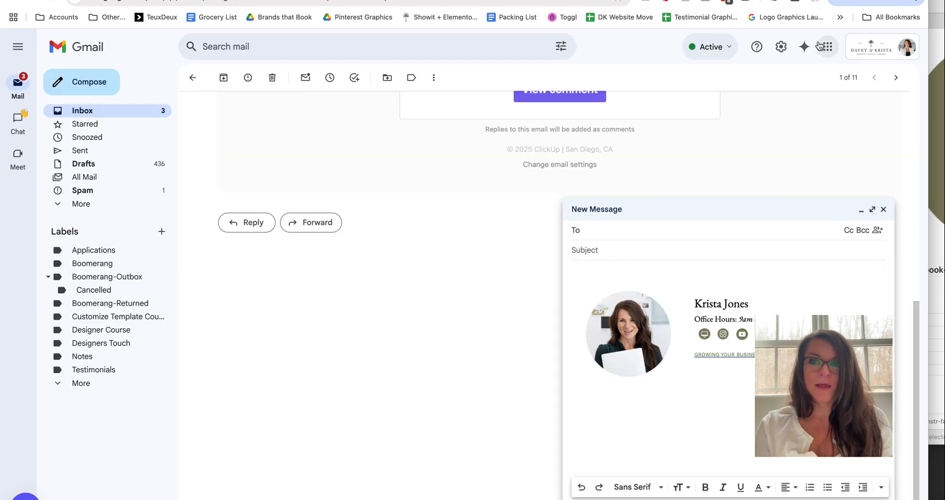
# In Gmail, open the full settings, close the new message draft and go to the Signature section of the general settings.
pyautogui.click(781, 47)
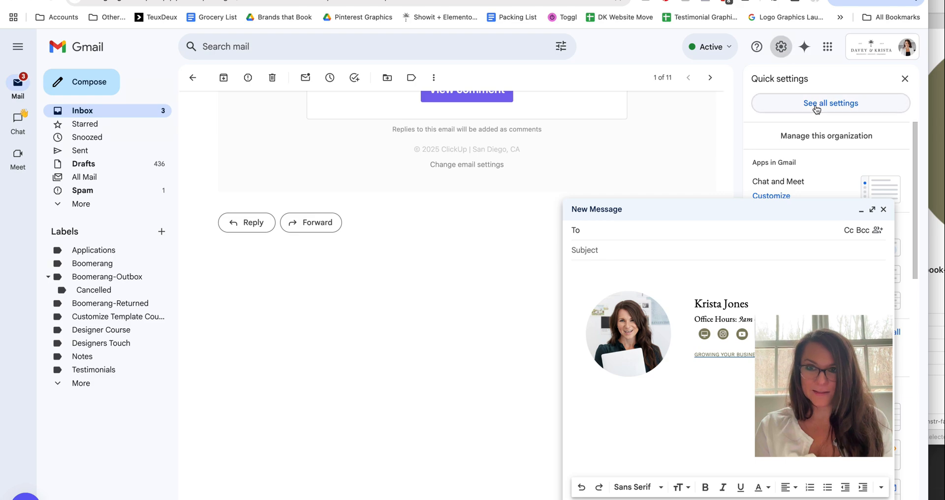
pyautogui.click(831, 103)
pyautogui.click(882, 211)
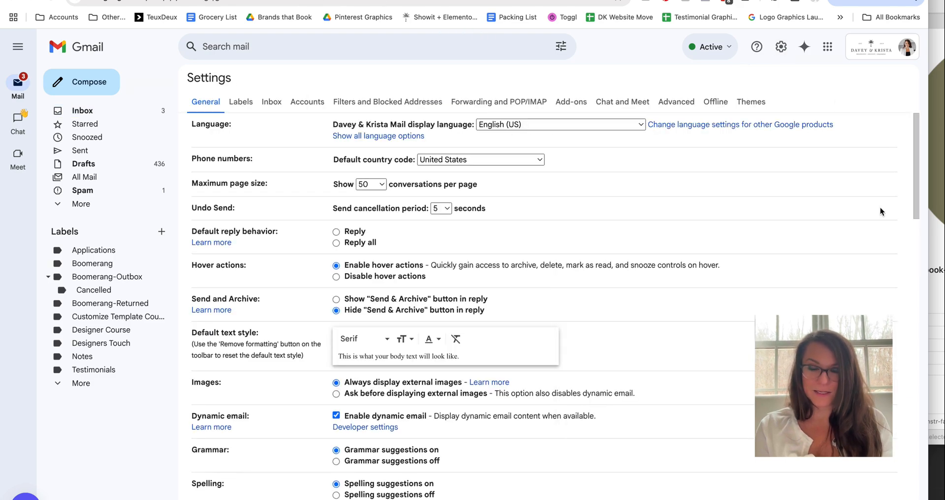
pyautogui.scroll(-15, 424, 233)
pyautogui.scroll(-6, 424, 233)
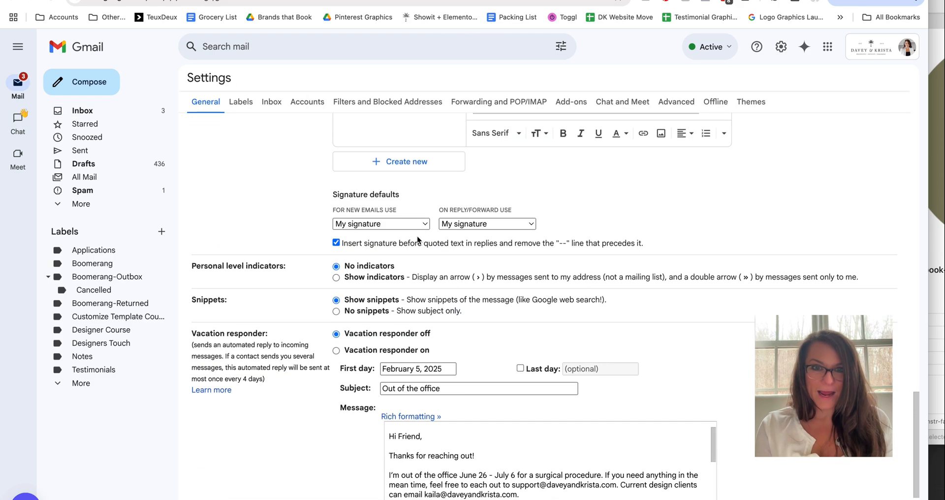
pyautogui.scroll(4, 416, 240)
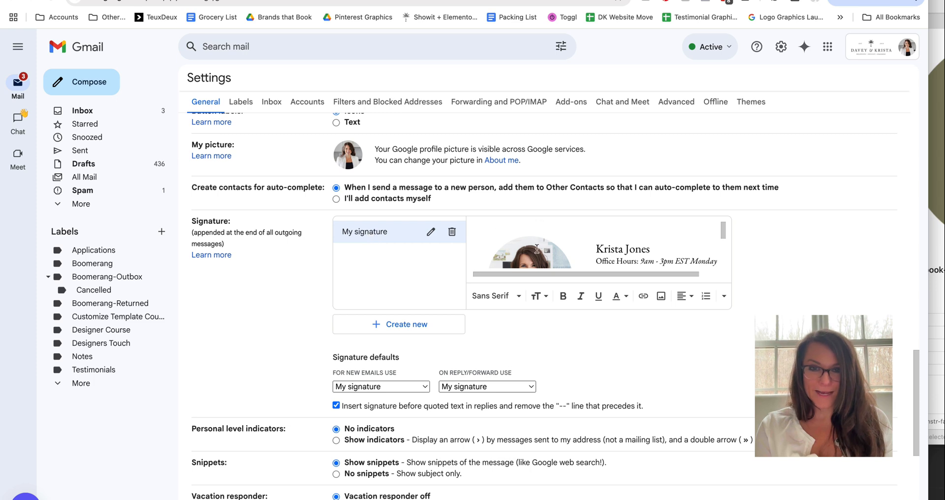
# Create a new signature named Test and paste the copied signature into its editor.
pyautogui.click(395, 328)
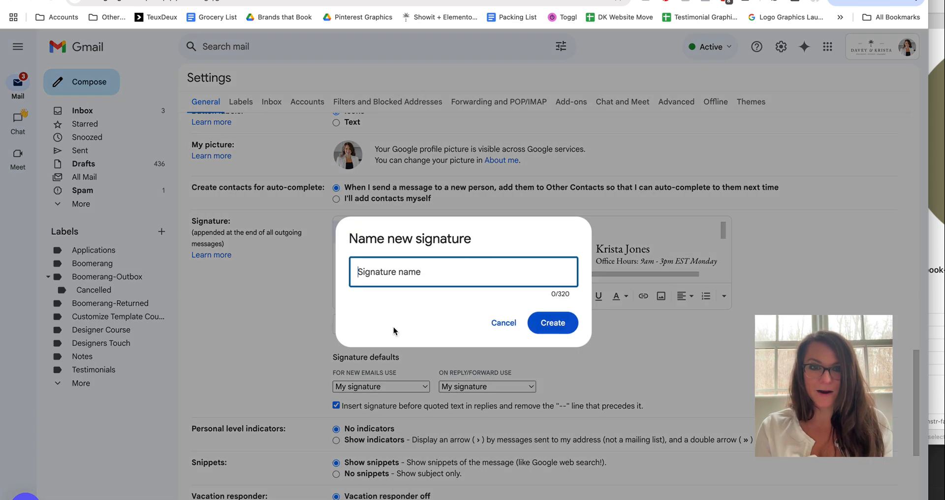
pyautogui.write('Test')
pyautogui.press('Return')
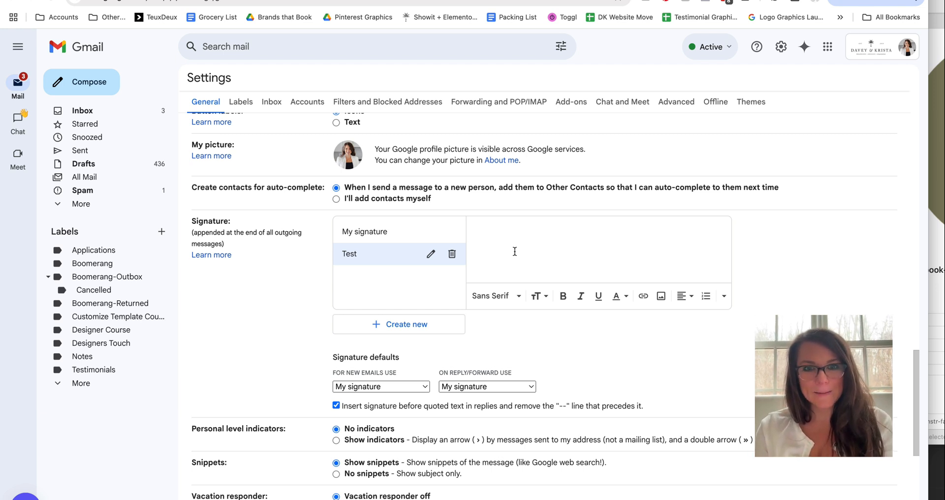
pyautogui.press('super+v')
pyautogui.scroll(1, 515, 251)
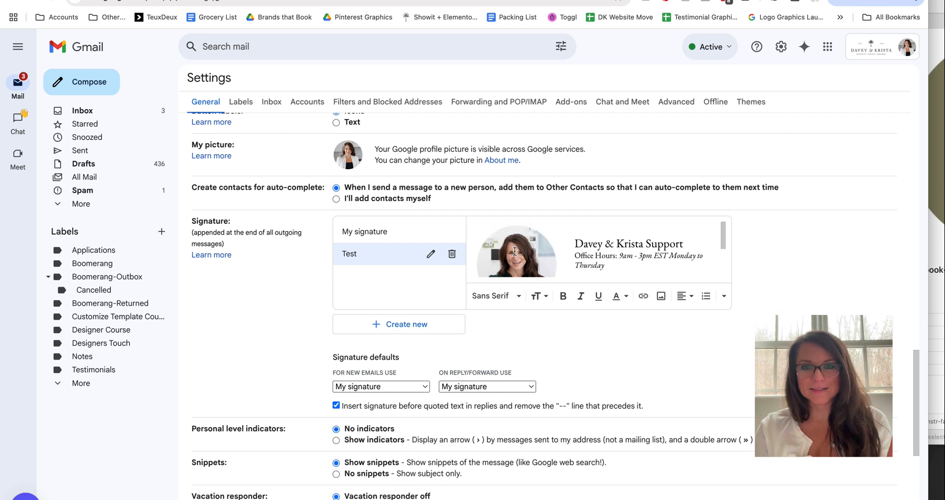
pyautogui.scroll(-2, 515, 251)
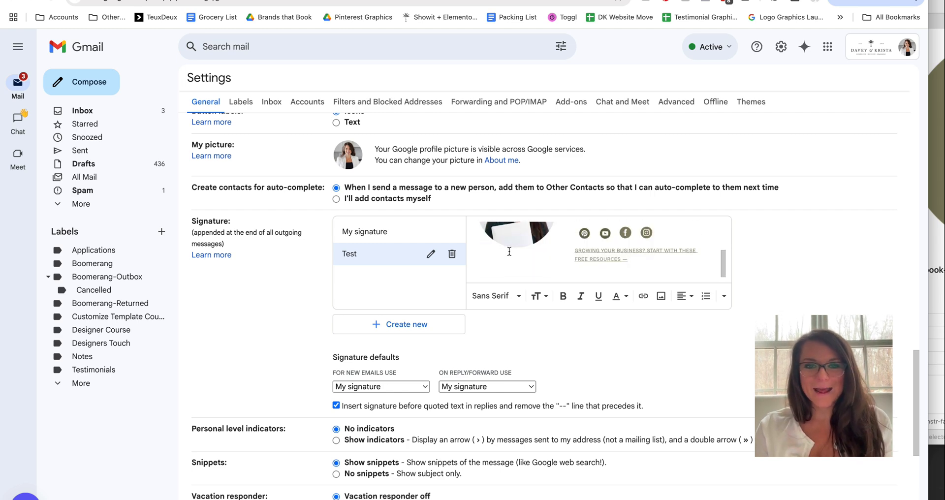
# Start a new email message and check the links on the social icons in its inserted signature.
pyautogui.scroll(-5, 472, 330)
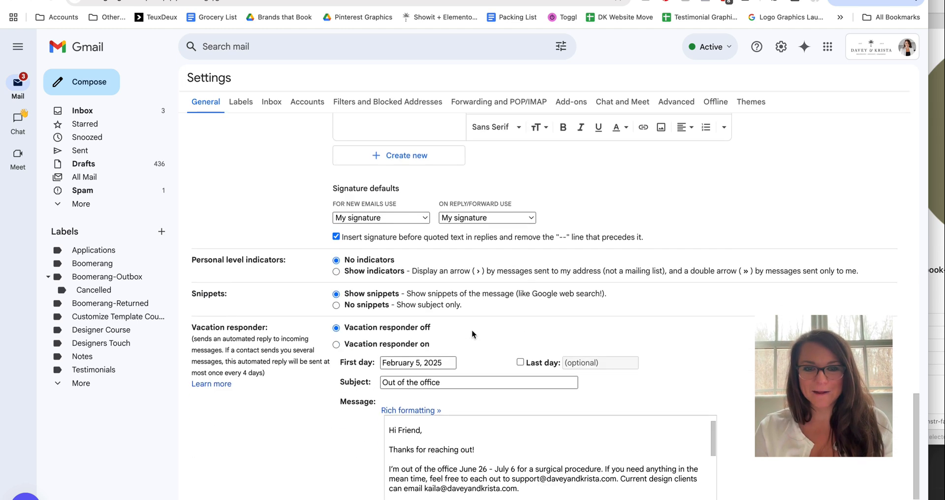
pyautogui.scroll(4, 472, 329)
pyautogui.click(71, 94)
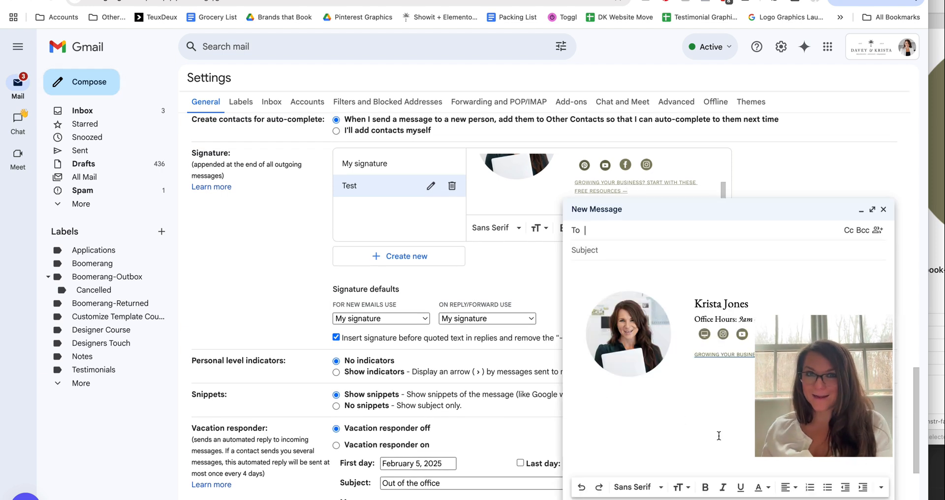
pyautogui.click(763, 335)
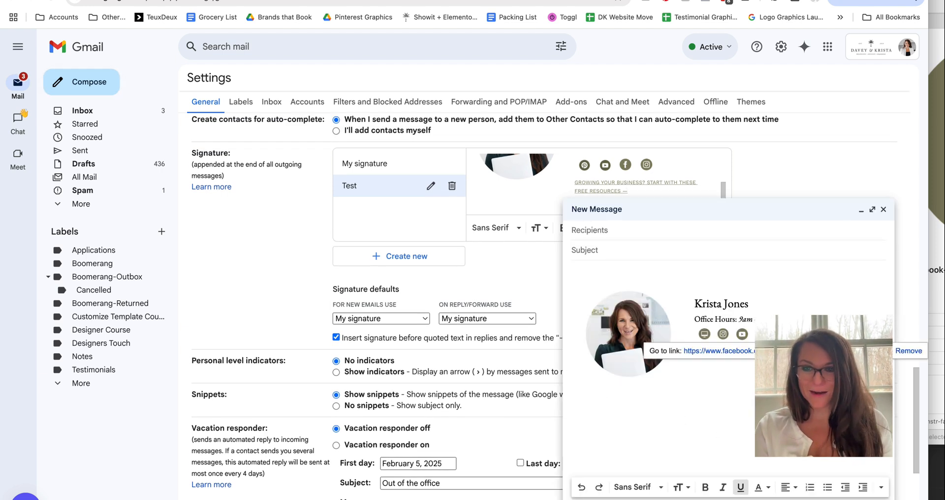
pyautogui.click(781, 335)
pyautogui.click(800, 335)
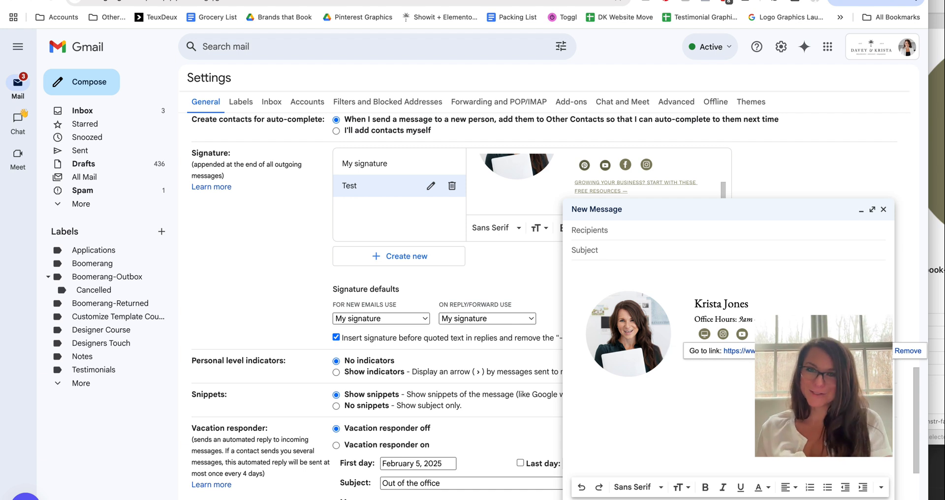